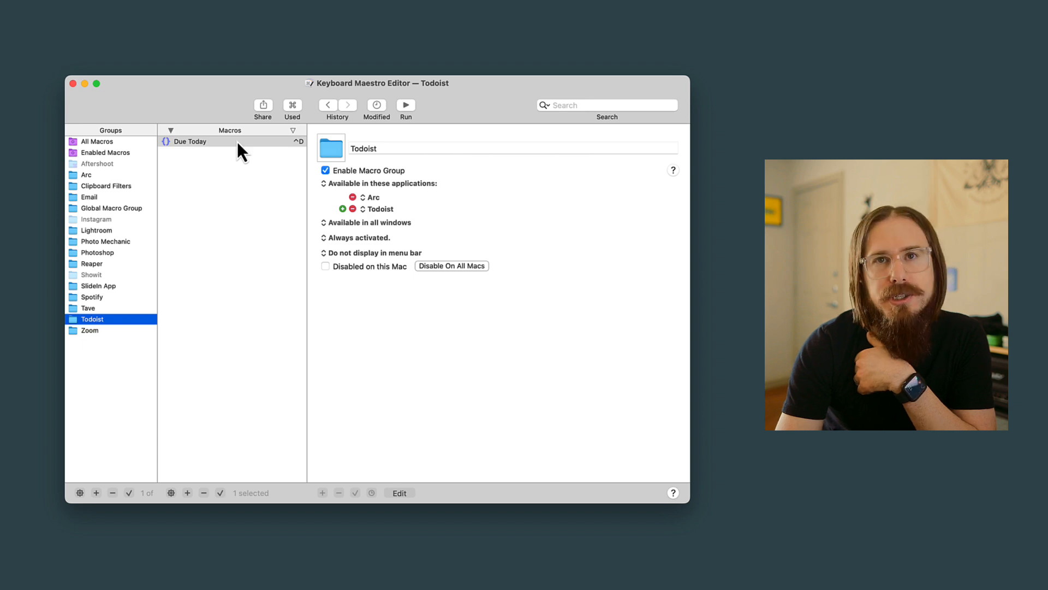
# - Review the trigger, condition and both click actions of the Due Today macro in the Todoist group
pyautogui.click(237, 142)
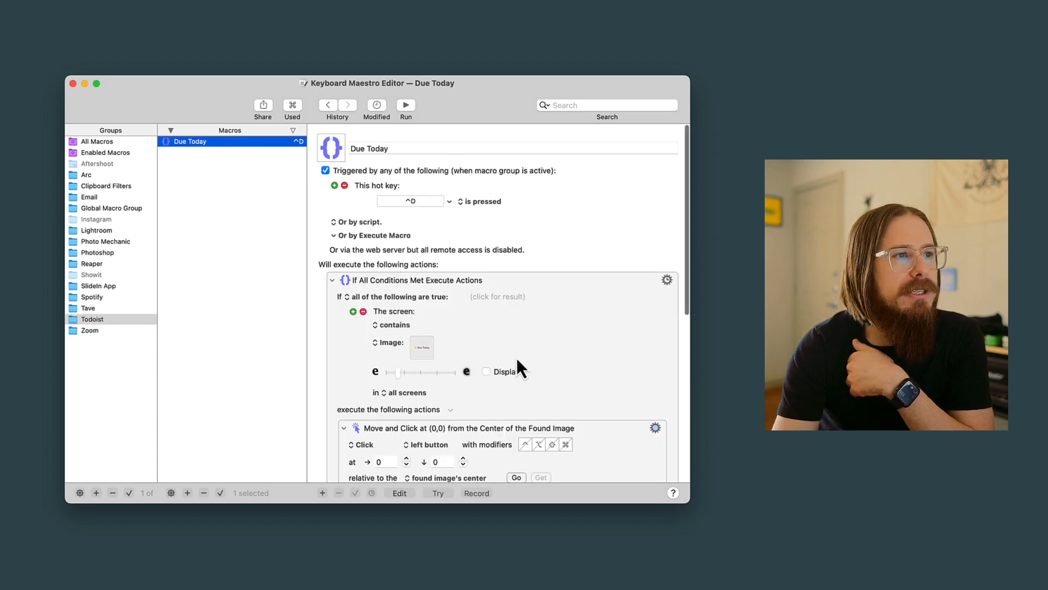
pyautogui.scroll(-5, 517, 358)
pyautogui.scroll(-5, 517, 359)
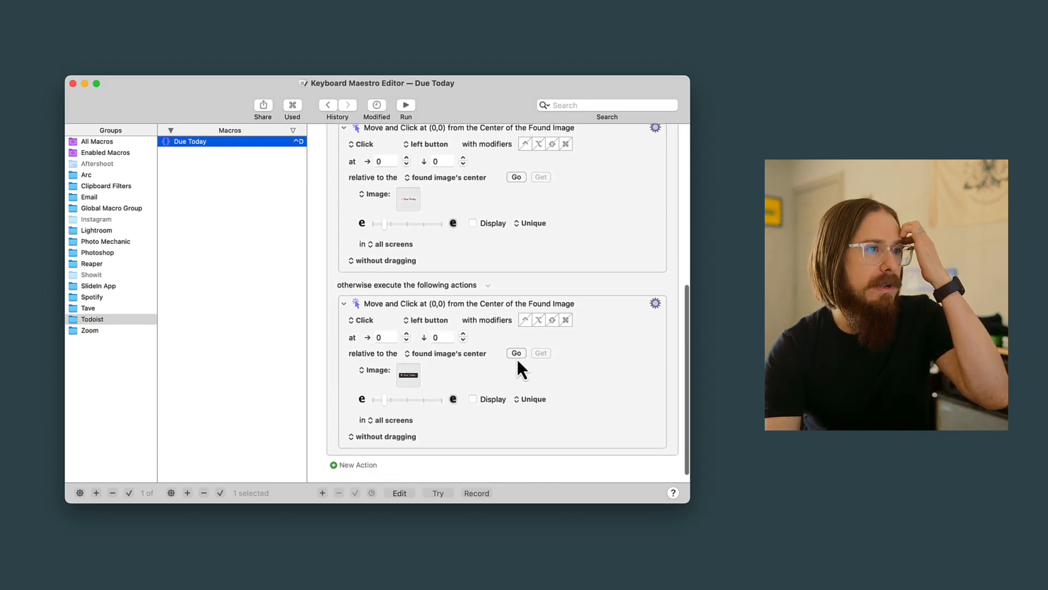
pyautogui.scroll(6, 516, 358)
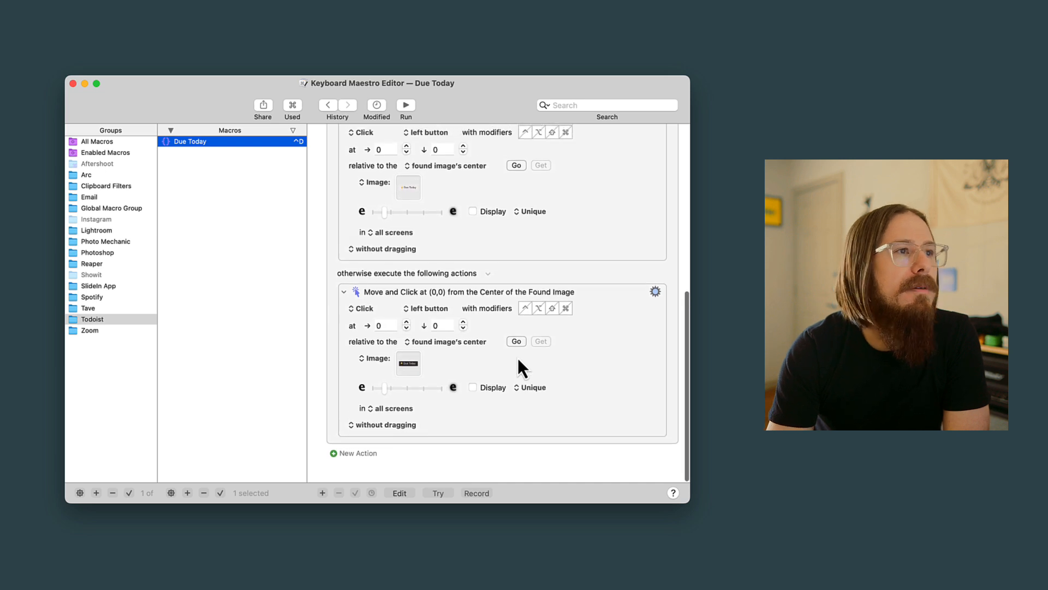
pyautogui.scroll(4, 519, 357)
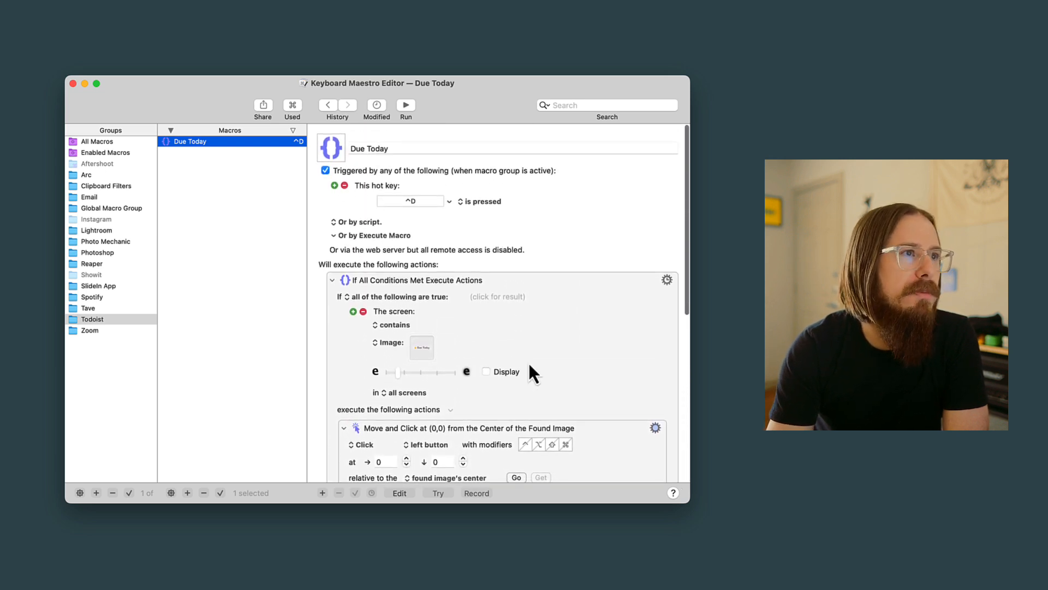
# - Create a new macro in the Todoist group and name it "Planning Filter"
pyautogui.click(187, 493)
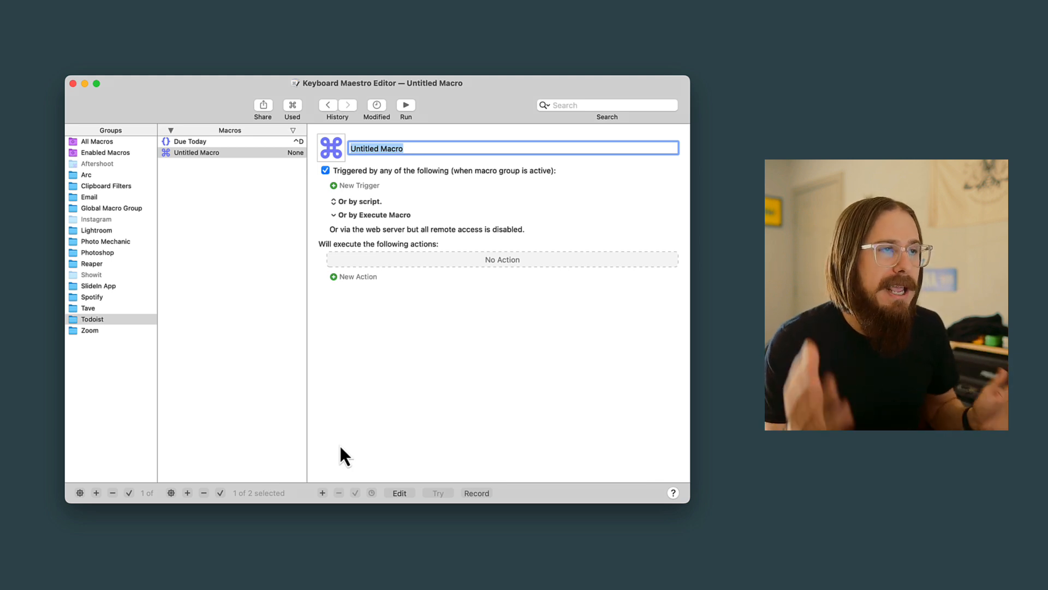
pyautogui.write('Plan')
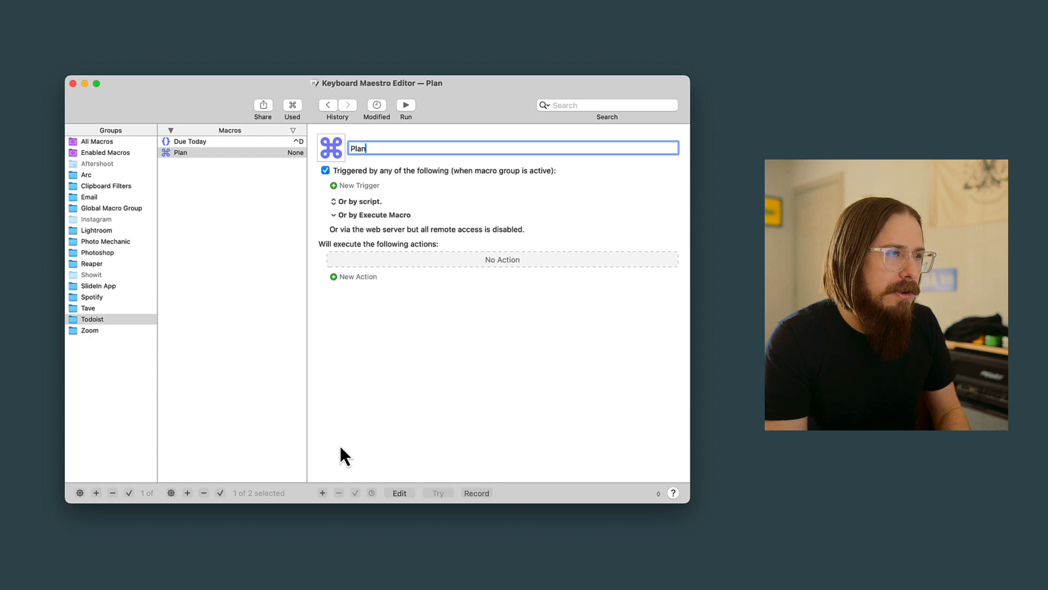
pyautogui.write('ning')
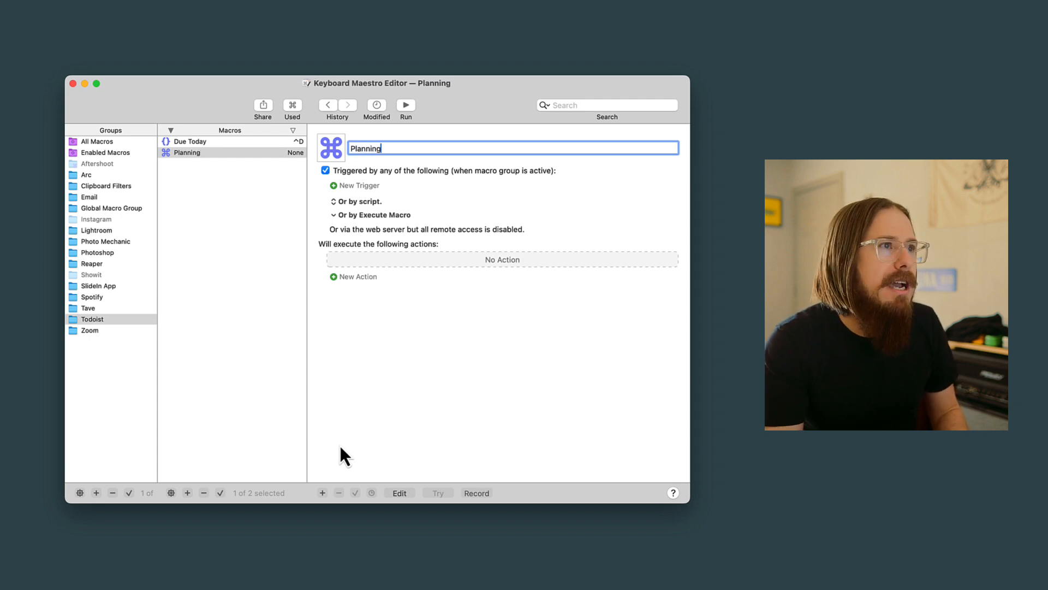
pyautogui.write(' Filter')
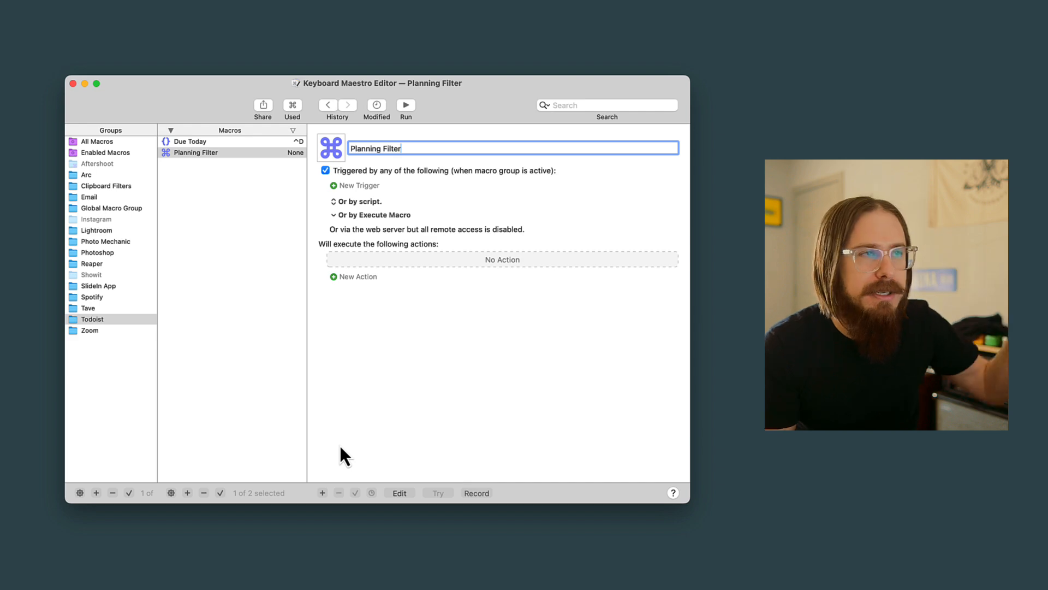
pyautogui.press('Return')
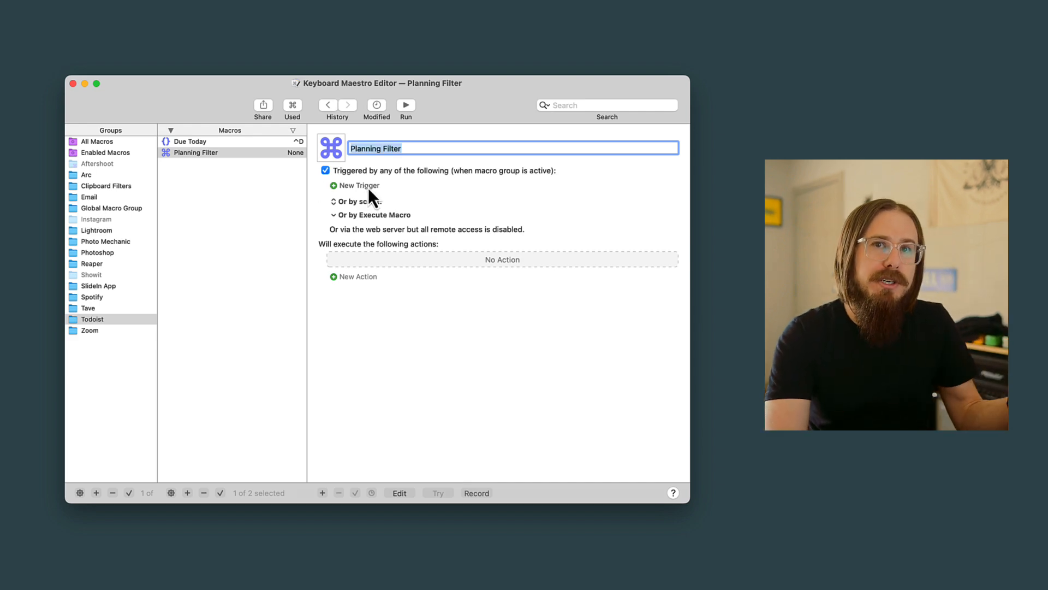
# - Add a hot key trigger to the Planning Filter macro and set it to Control+P
pyautogui.click(369, 189)
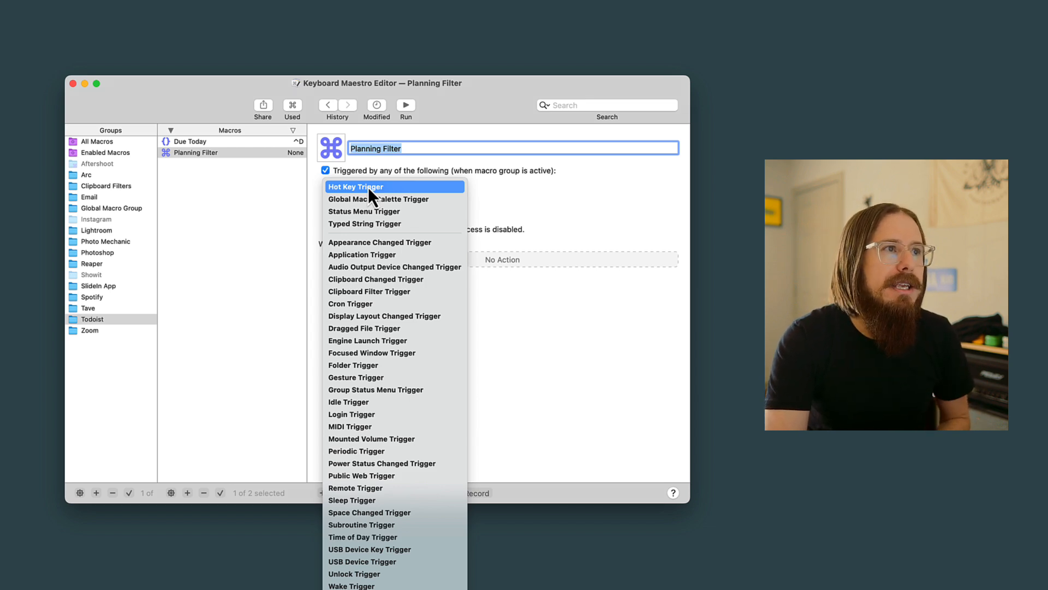
pyautogui.click(368, 187)
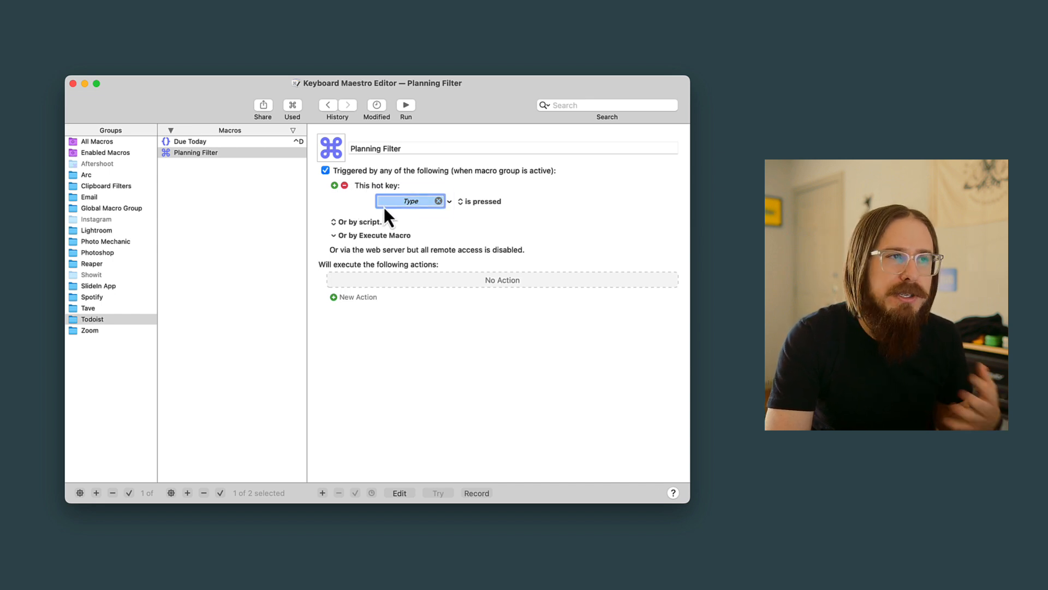
pyautogui.hotkey('ctrl', 'p')
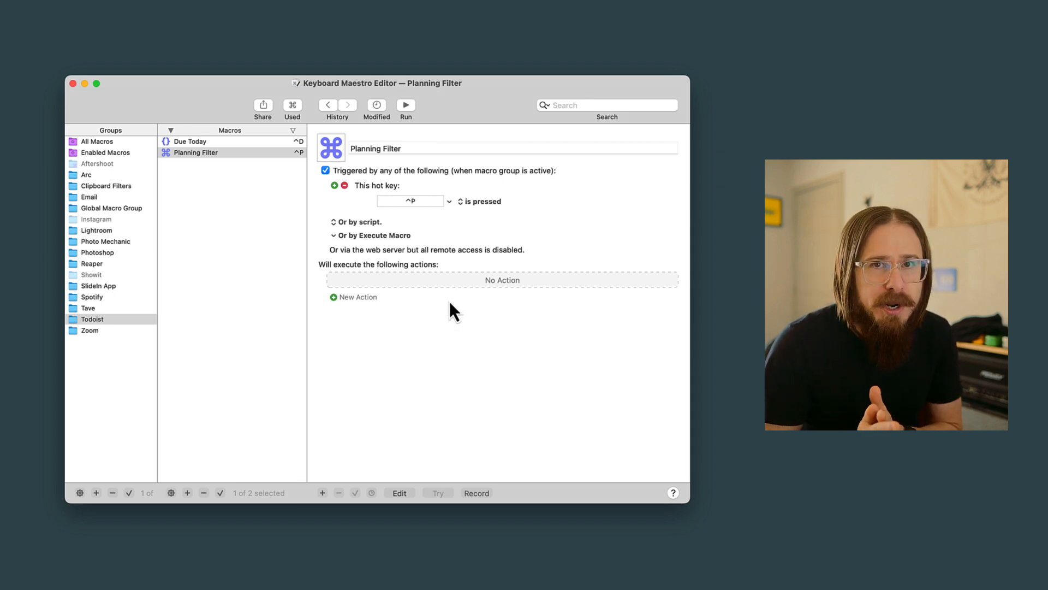
# - Search the available actions for "if" and add an If Then Else action to the Planning Filter macro
pyautogui.click(351, 298)
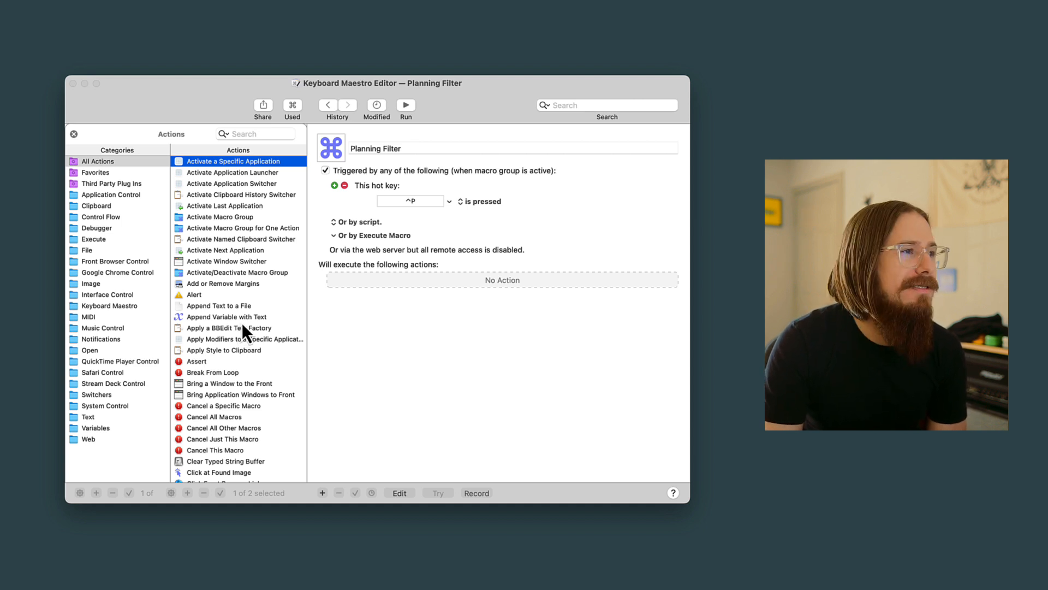
pyautogui.scroll(-1, 241, 324)
pyautogui.scroll(1, 241, 323)
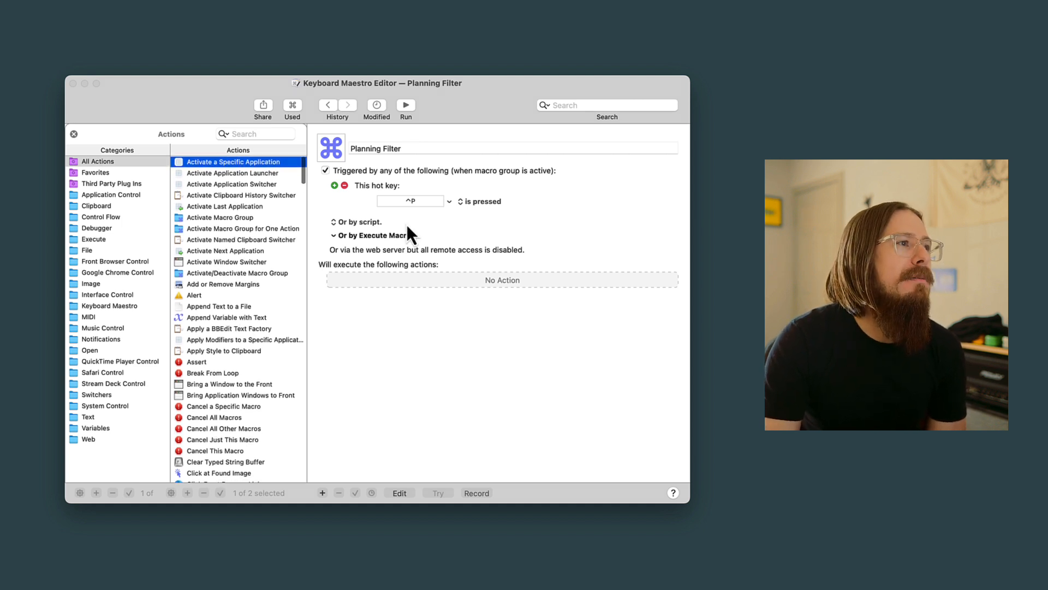
pyautogui.click(257, 134)
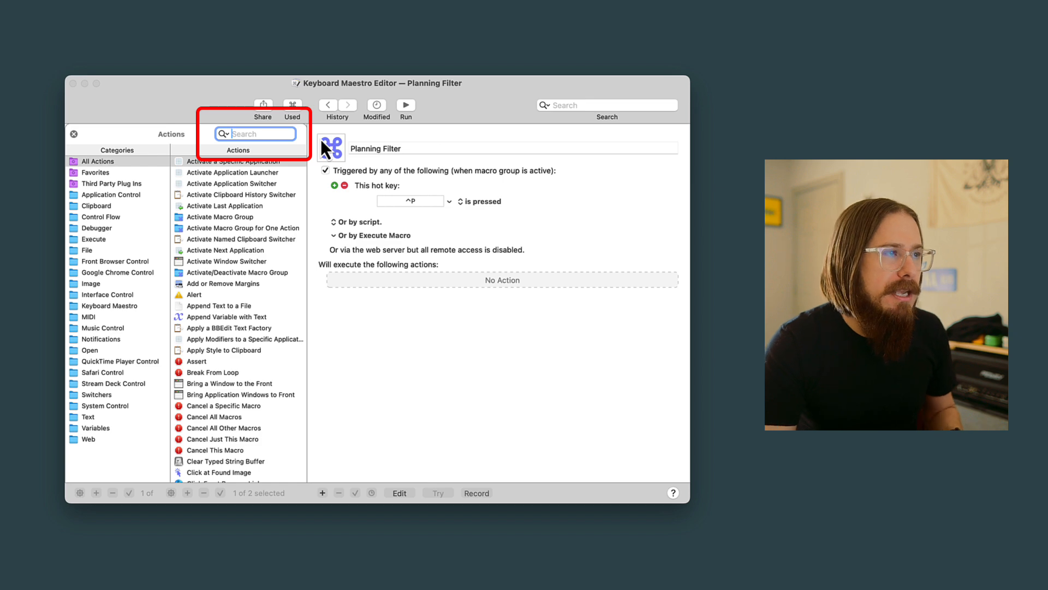
pyautogui.write('if')
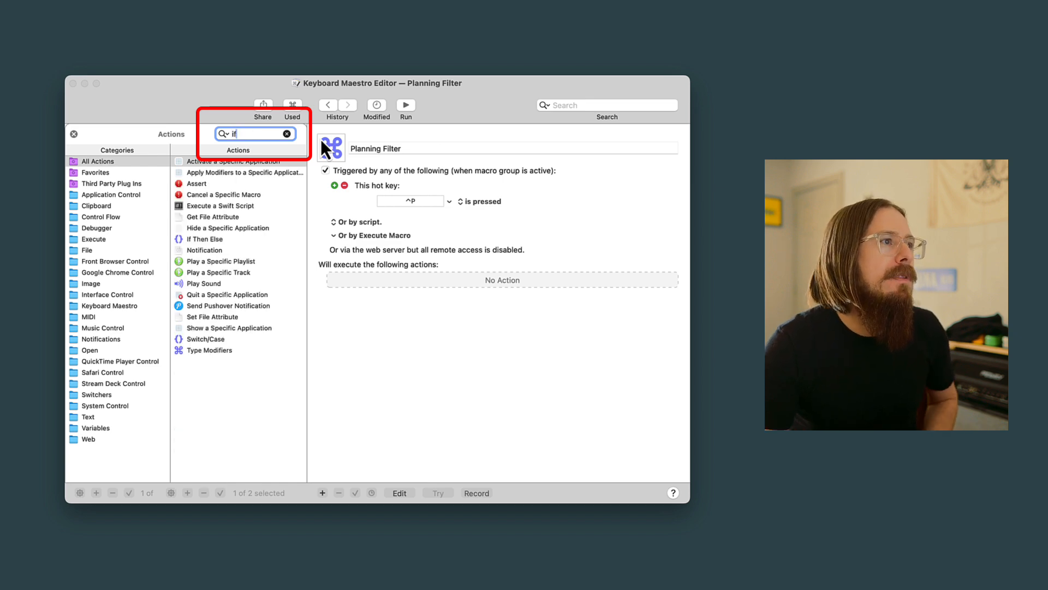
pyautogui.click(207, 239)
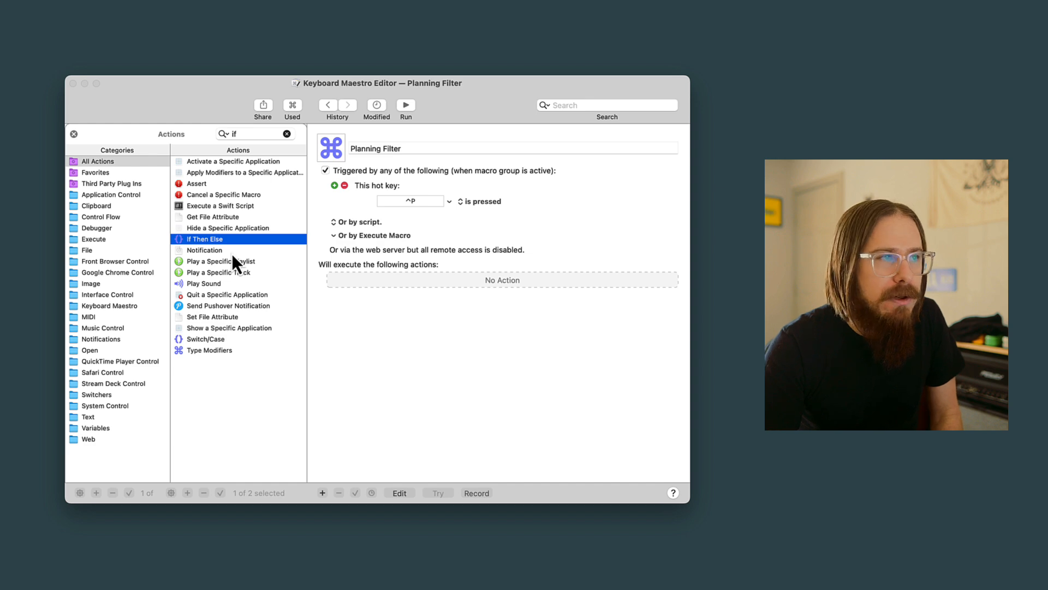
pyautogui.moveTo(211, 241); pyautogui.dragTo(462, 283)
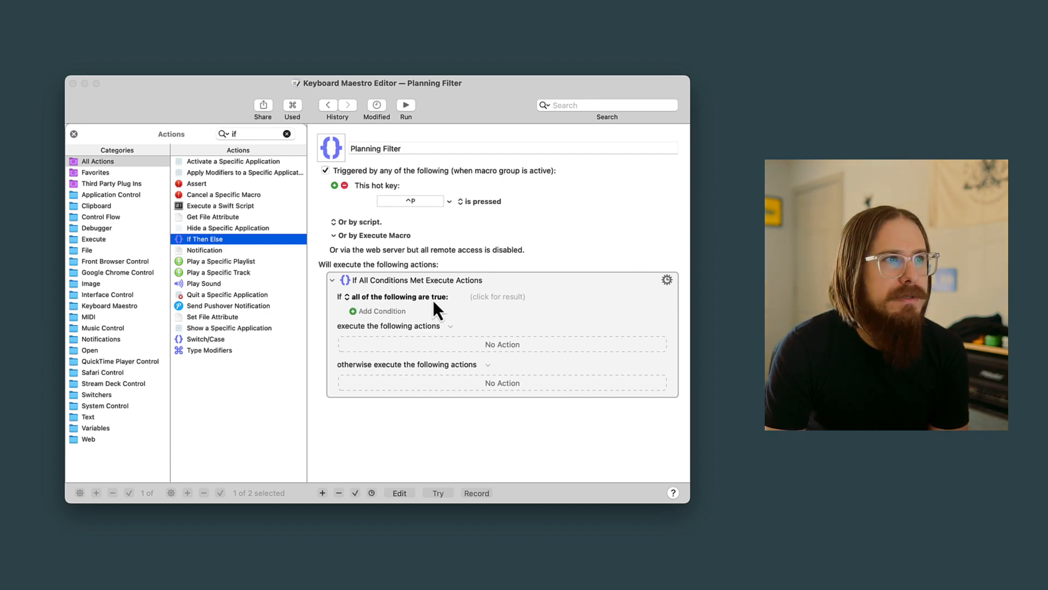
# - Add a Found Image Condition to the If Then Else action
pyautogui.click(389, 314)
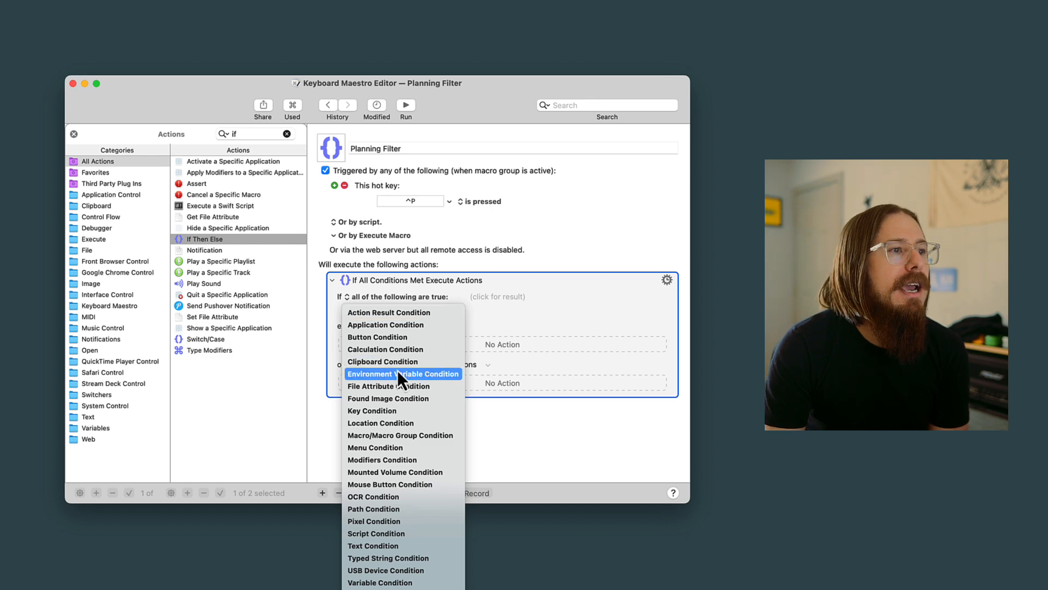
pyautogui.click(411, 398)
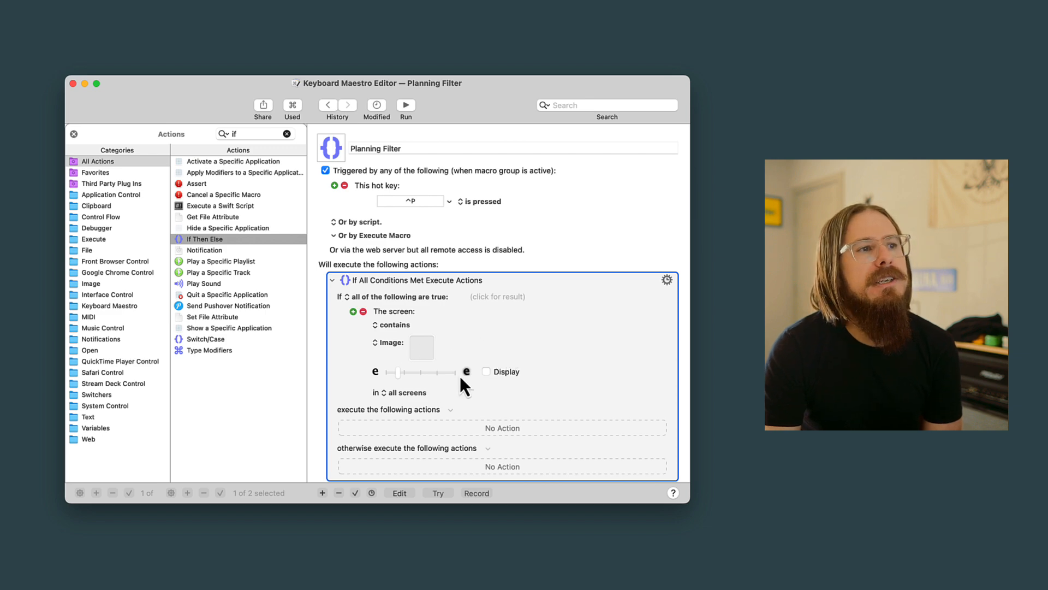
pyautogui.scroll(-2, 447, 294)
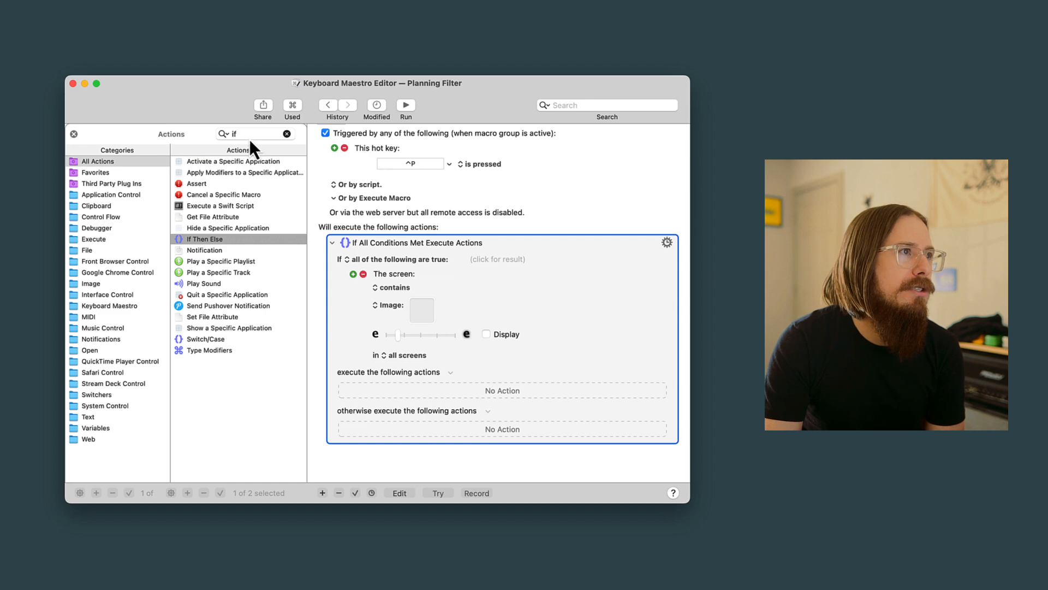
# - Search the available actions for "found" and add Click at Found Image under "execute the following actions"
pyautogui.click(287, 134)
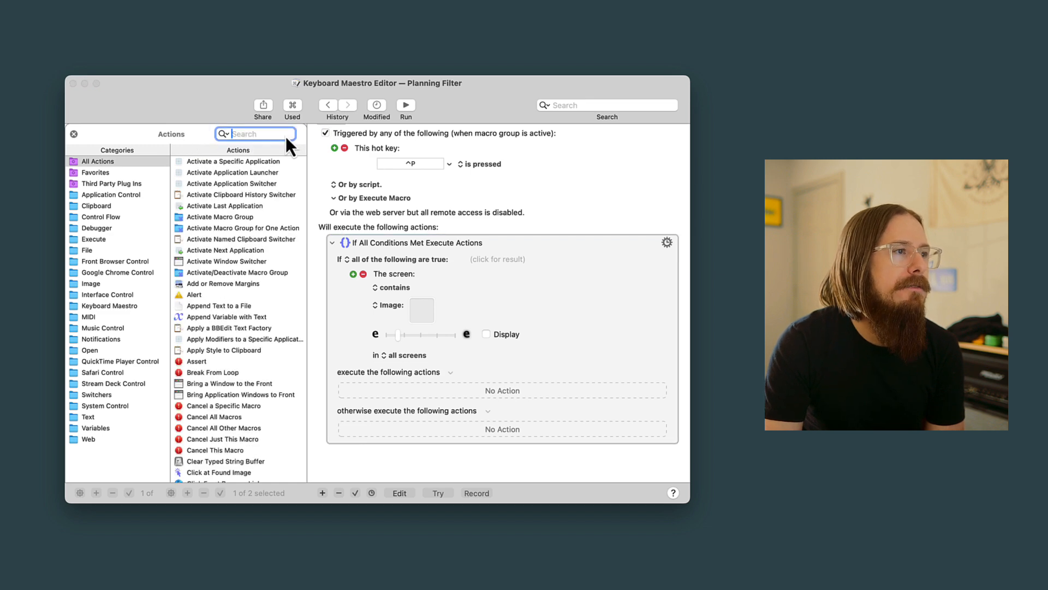
pyautogui.click(73, 135)
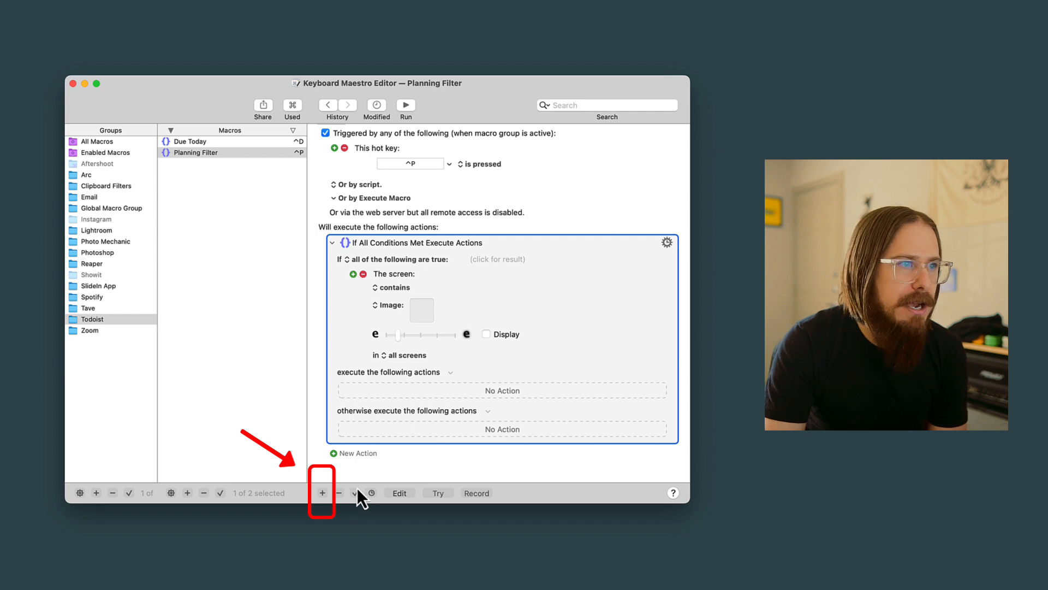
pyautogui.click(322, 493)
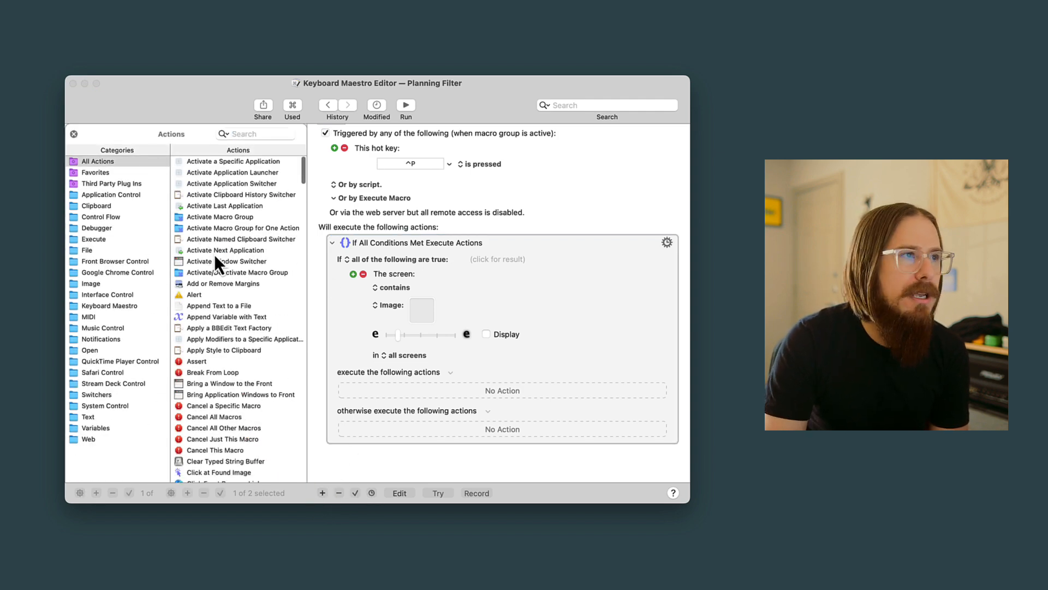
pyautogui.click(254, 132)
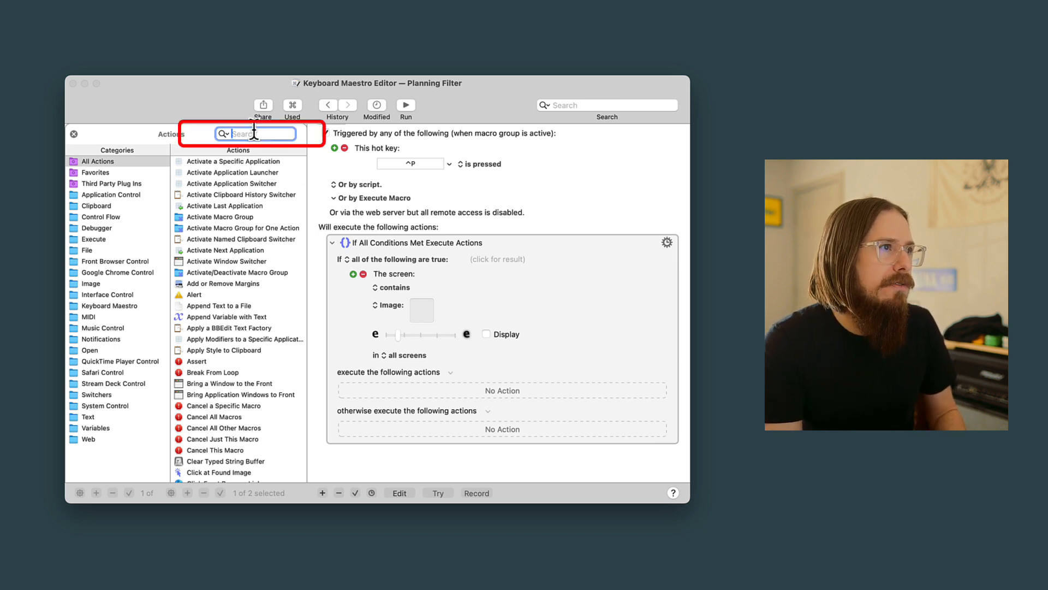
pyautogui.write('found')
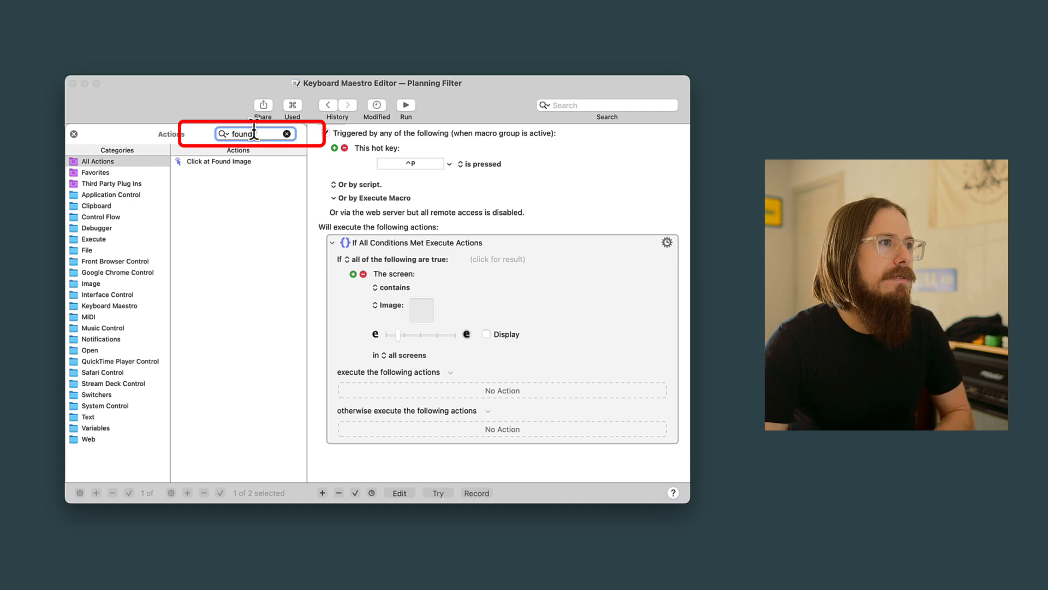
pyautogui.click(214, 165)
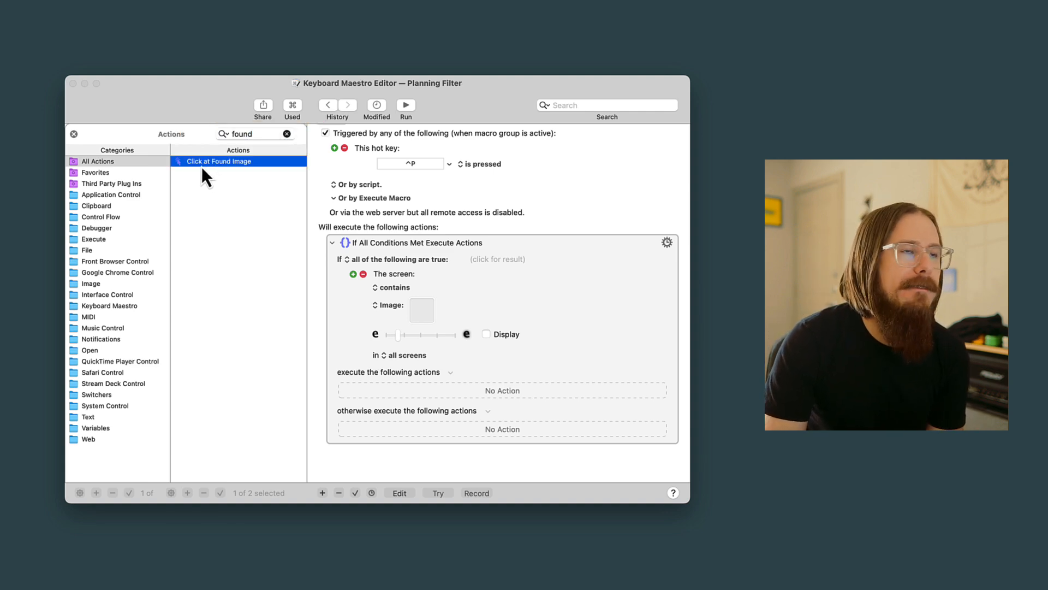
pyautogui.moveTo(201, 166); pyautogui.dragTo(401, 391)
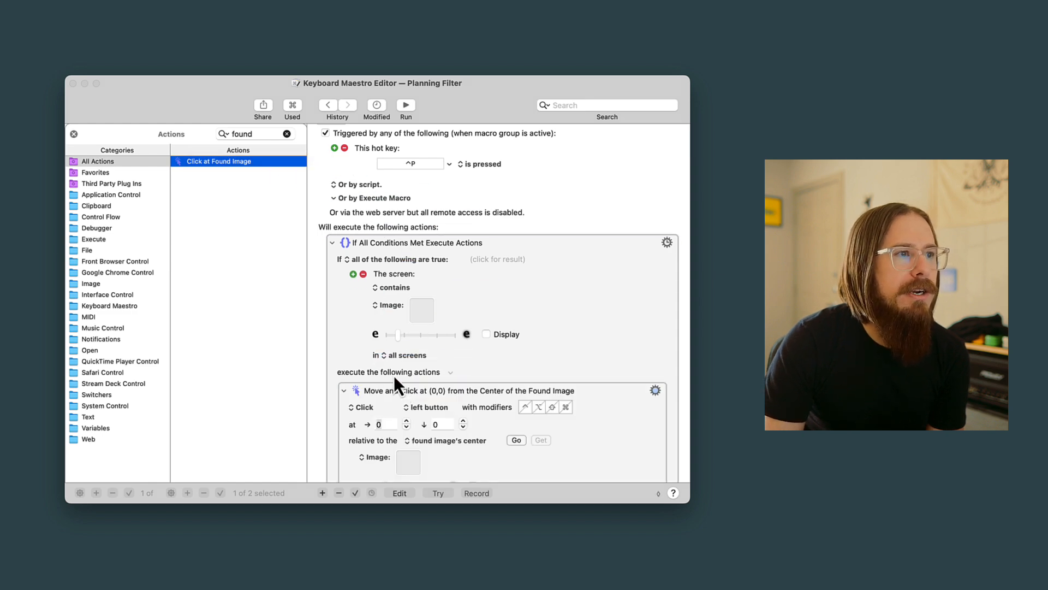
# - Add a second Click at Found Image action under "otherwise execute the following actions" and close the action list
pyautogui.scroll(-5, 394, 376)
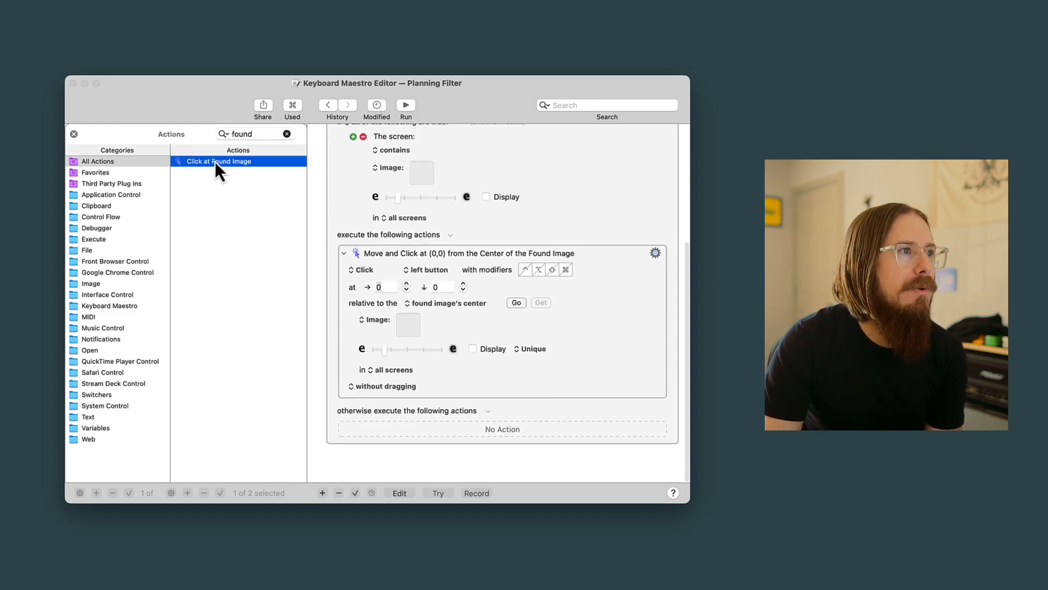
pyautogui.moveTo(215, 163); pyautogui.dragTo(419, 434)
pyautogui.scroll(5, 447, 282)
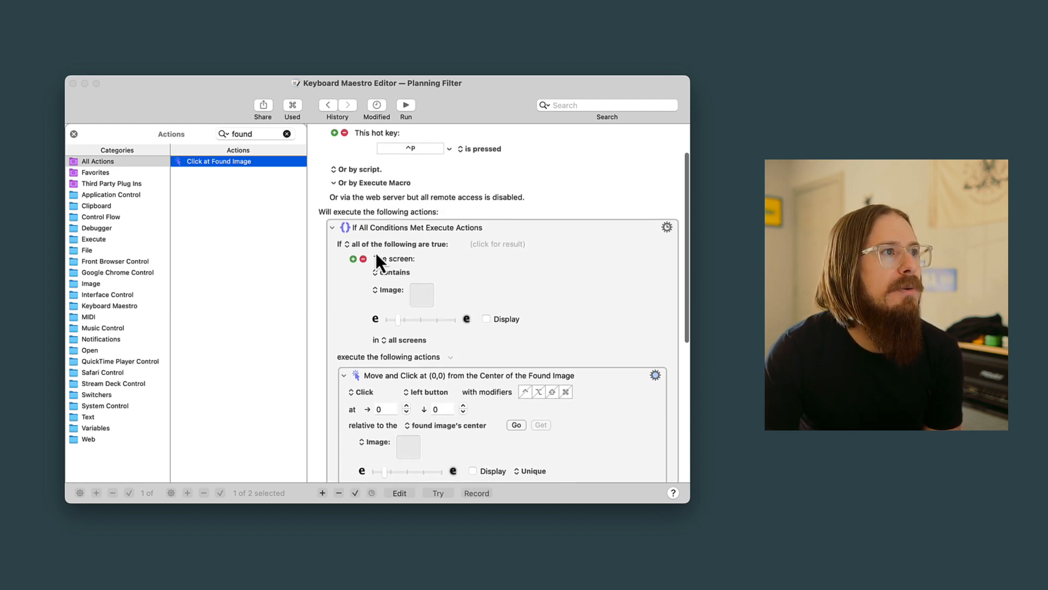
pyautogui.click(74, 134)
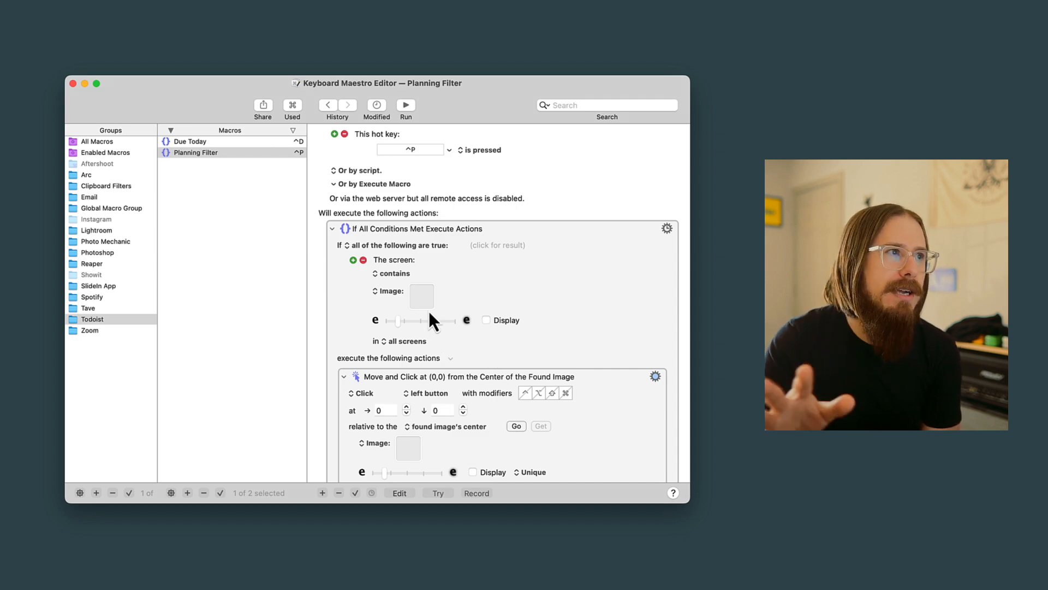
# - Duplicate the Planning Filter macro and name the copy "MIT Filter"
pyautogui.click(261, 152)
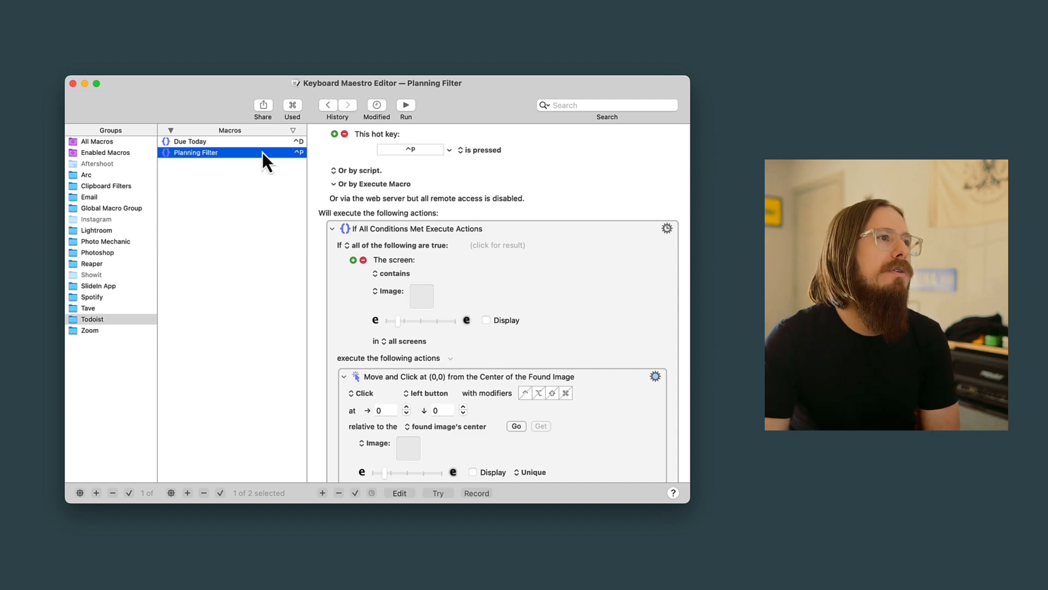
pyautogui.rightClick(263, 152)
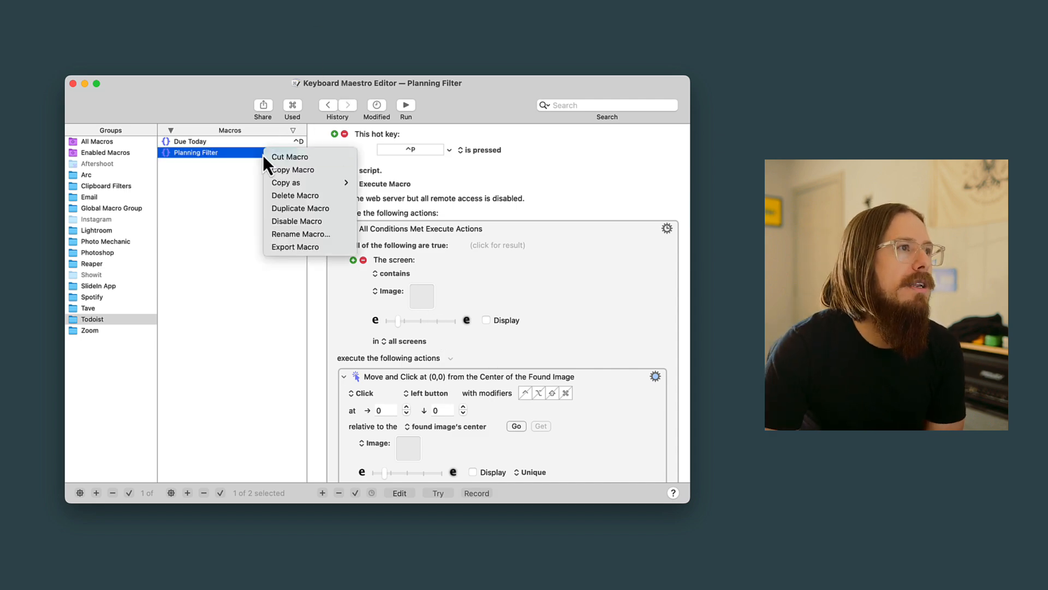
pyautogui.click(309, 212)
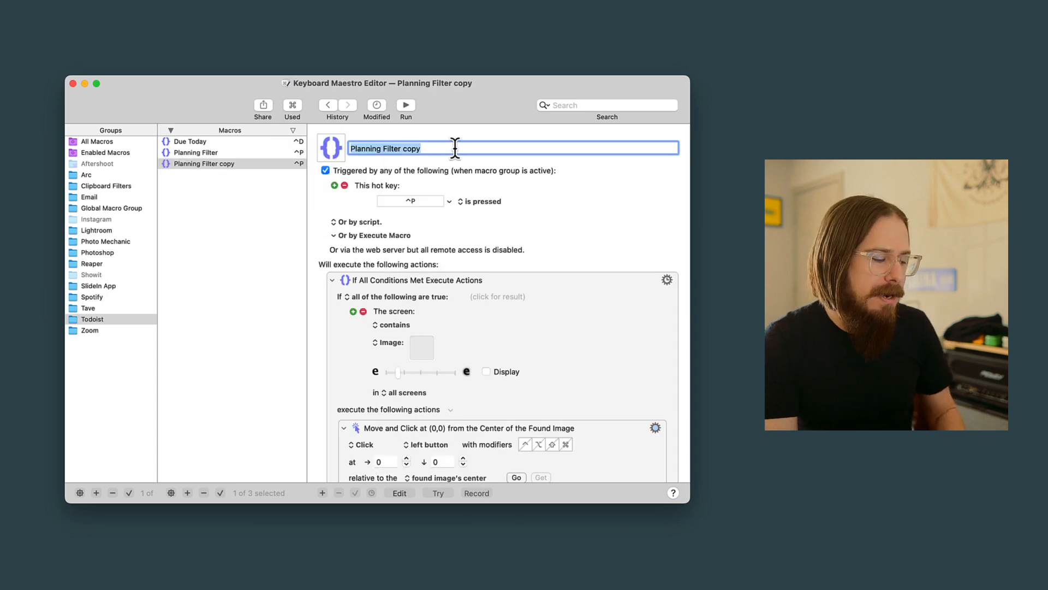
pyautogui.write('MIT F')
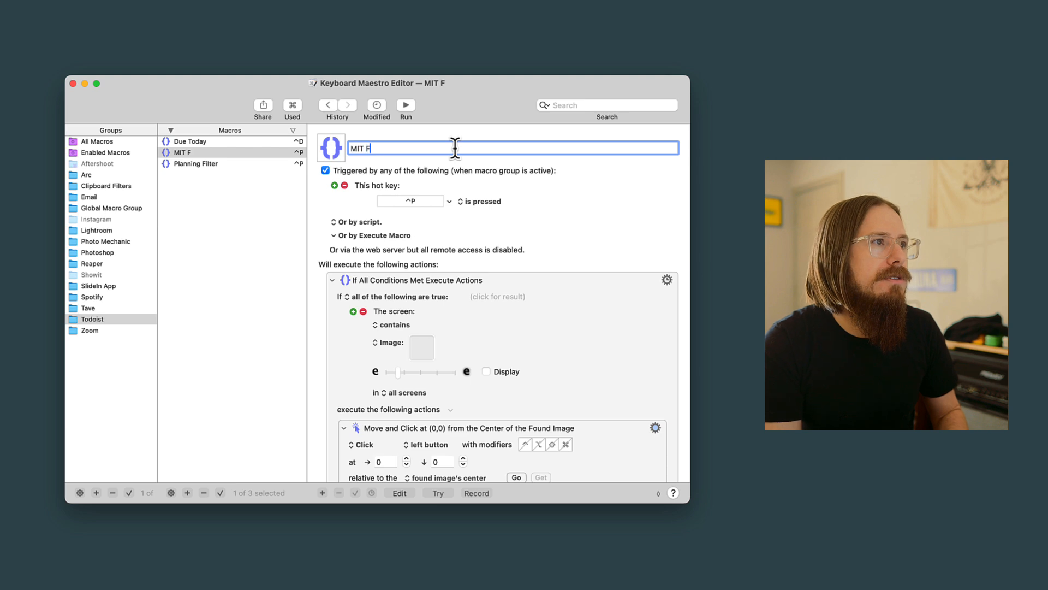
pyautogui.write('ilter')
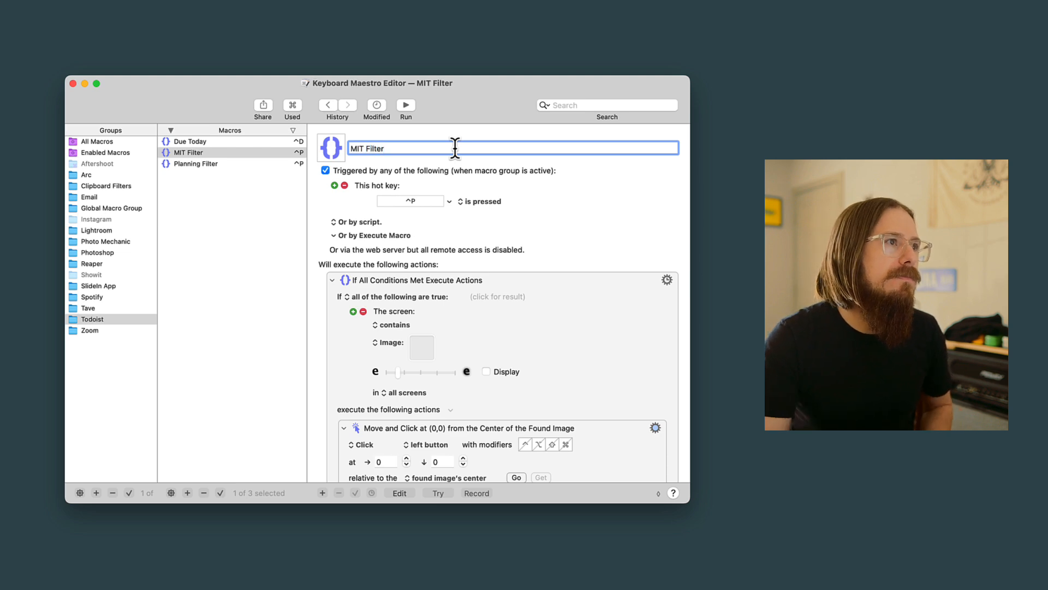
# - Clear the MIT Filter macro's hot key and set it to Control+M
pyautogui.click(422, 205)
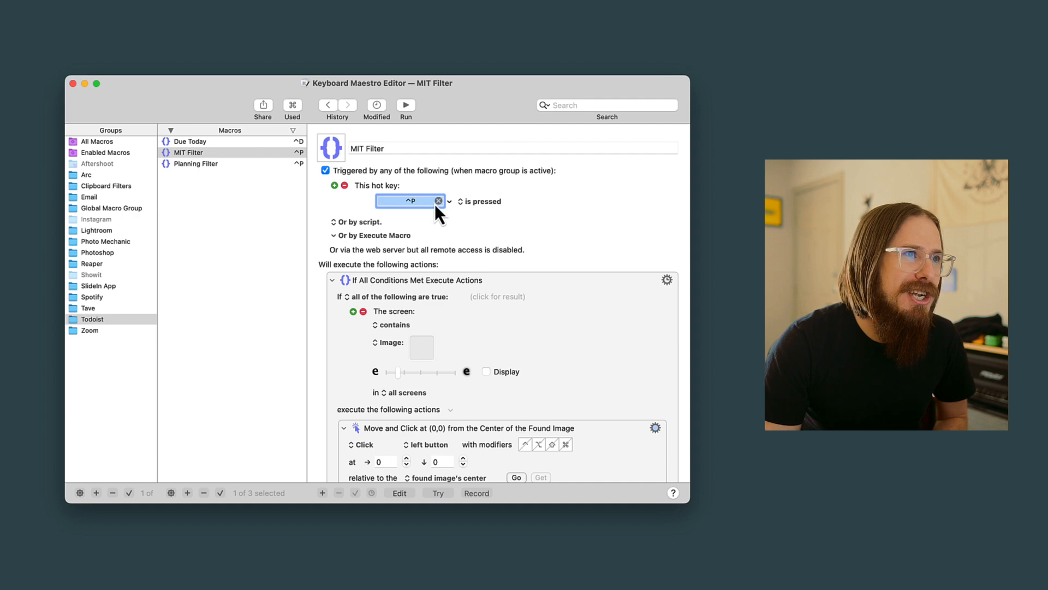
pyautogui.scroll(-1, 436, 204)
pyautogui.click(440, 201)
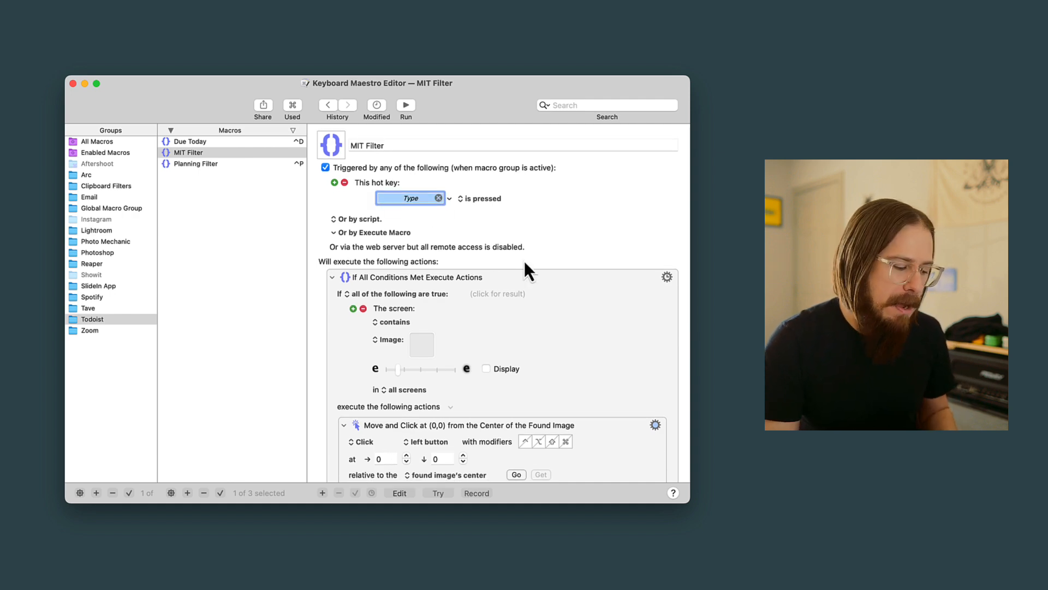
pyautogui.hotkey('ctrl', 'm')
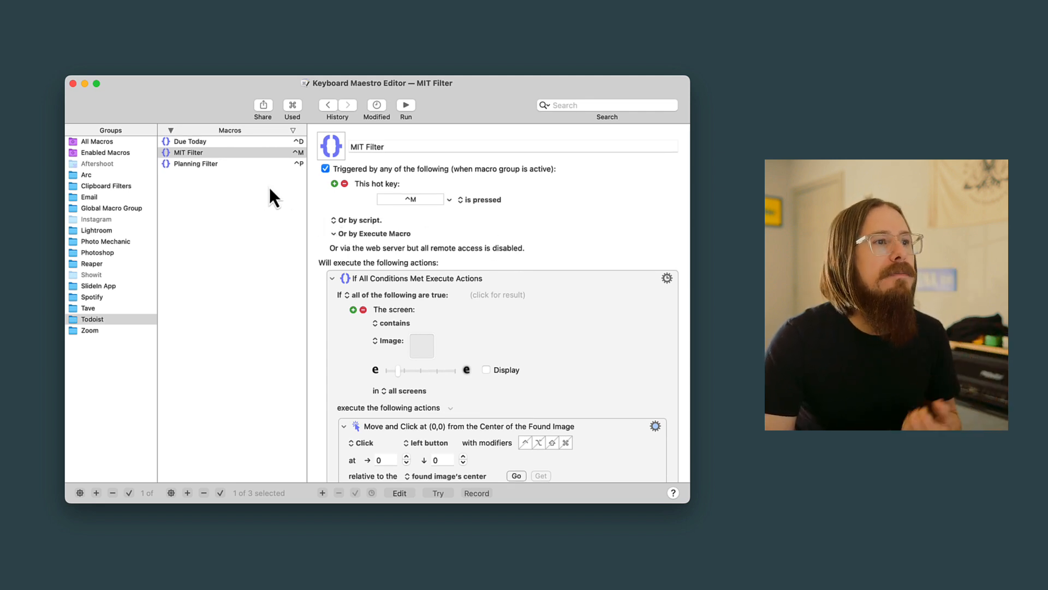
# - Reopen the Planning Filter macro, switch to Todoist and capture a screenshot of the Planning favorite in light mode
pyautogui.scroll(-5, 460, 297)
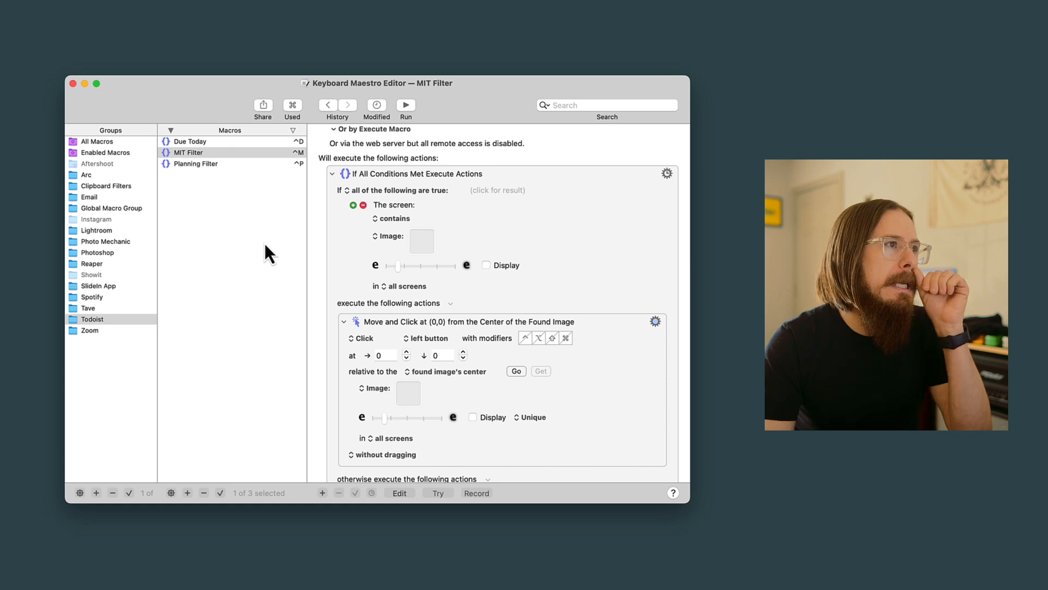
pyautogui.click(219, 165)
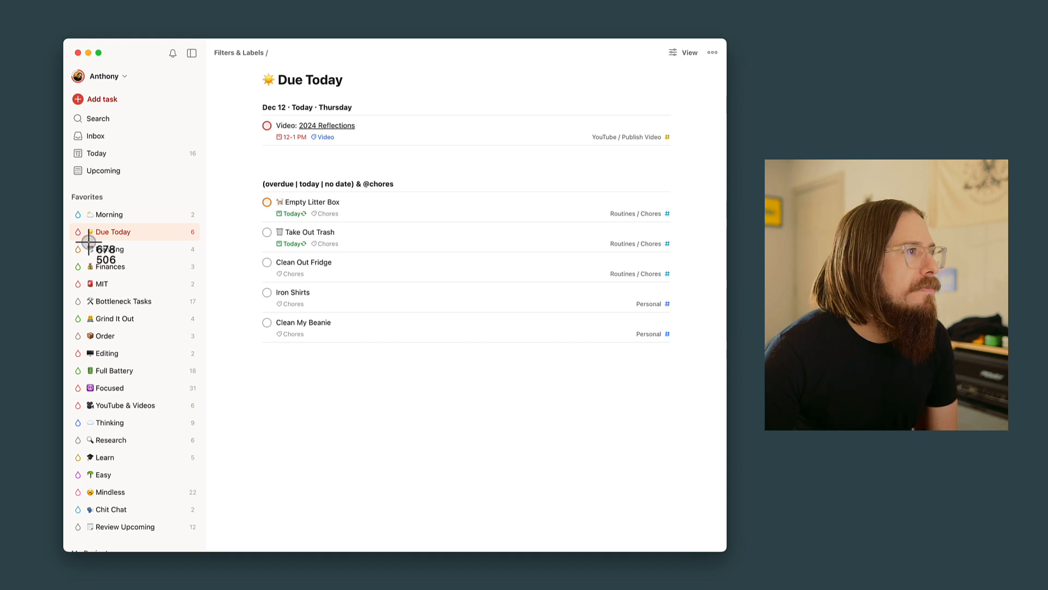
pyautogui.moveTo(82, 243); pyautogui.dragTo(134, 258)
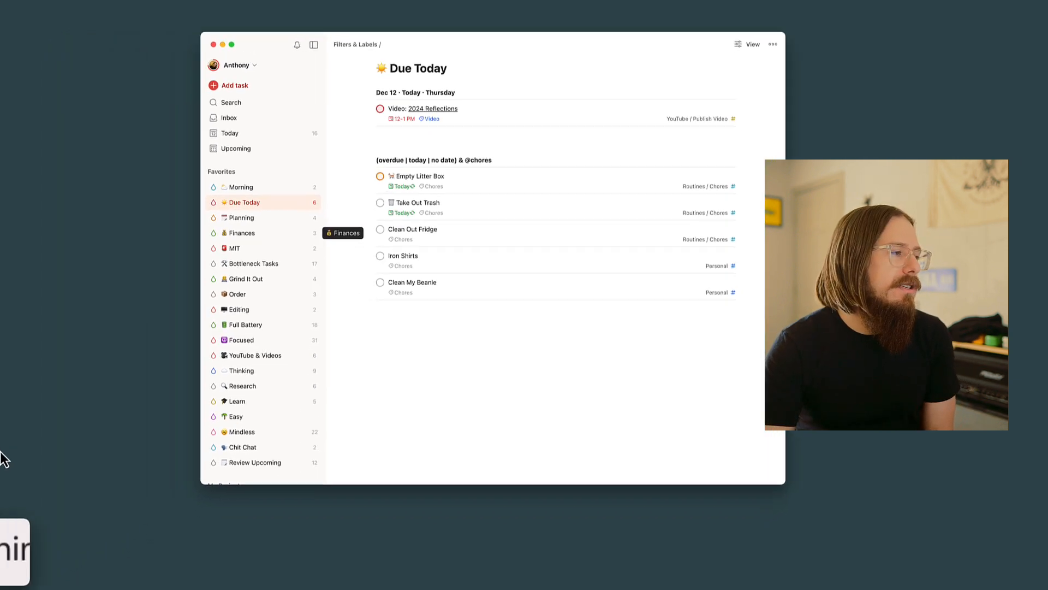
# - Capture a screenshot of the Planning favorite in dark mode, and return the system to light mode
pyautogui.moveTo(64, 506)
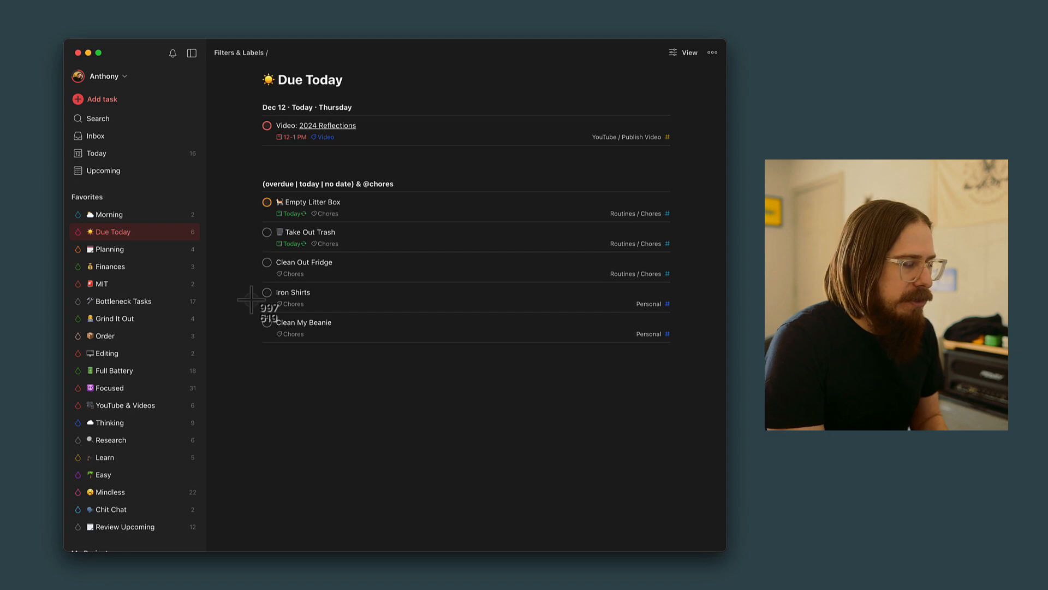
pyautogui.press('shift+super+4')
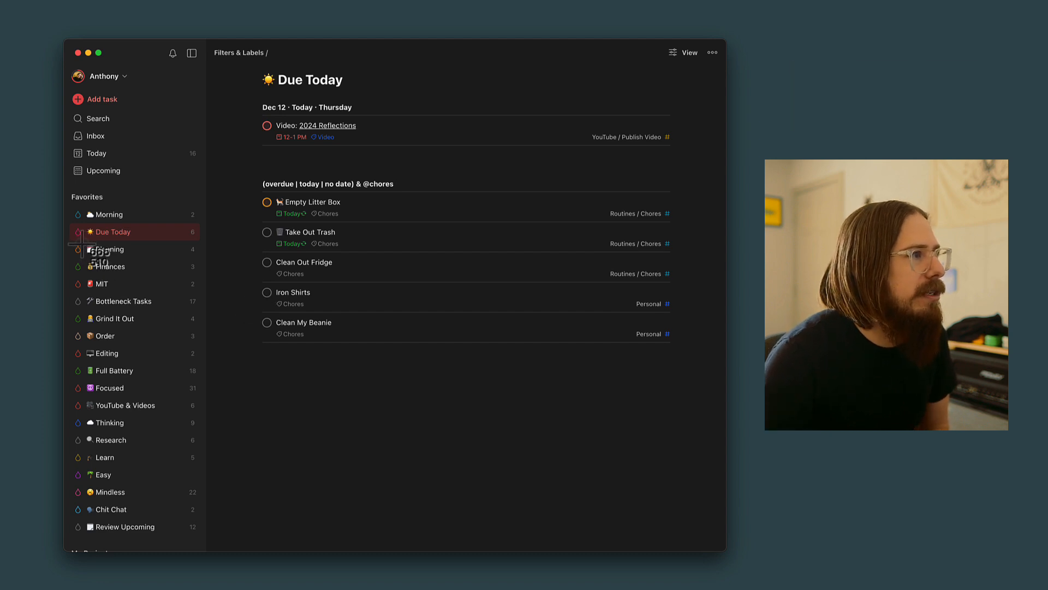
pyautogui.moveTo(83, 244); pyautogui.dragTo(132, 257)
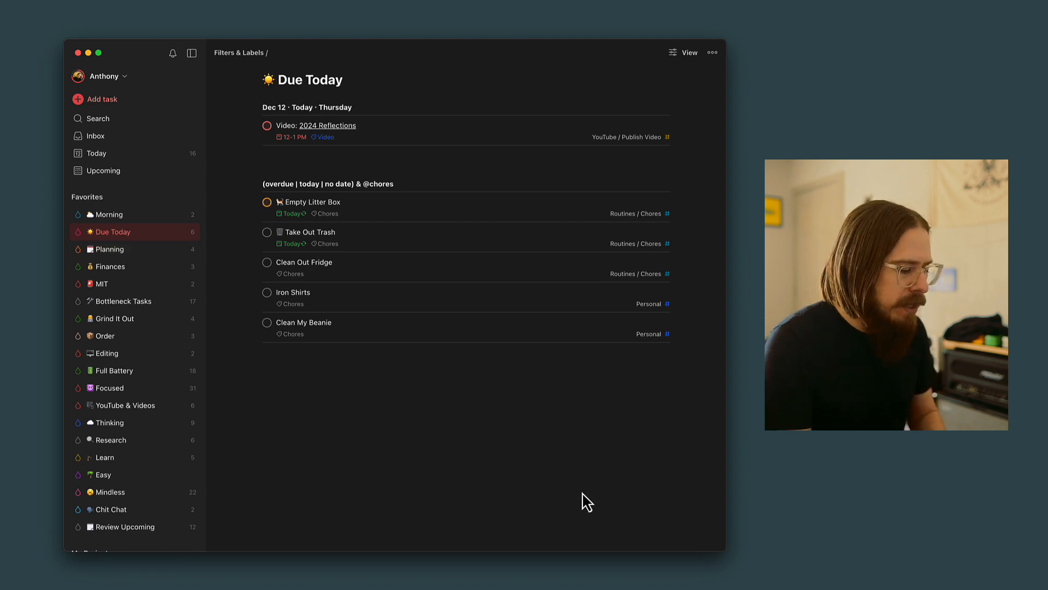
pyautogui.press('ctrl+alt+super+t')
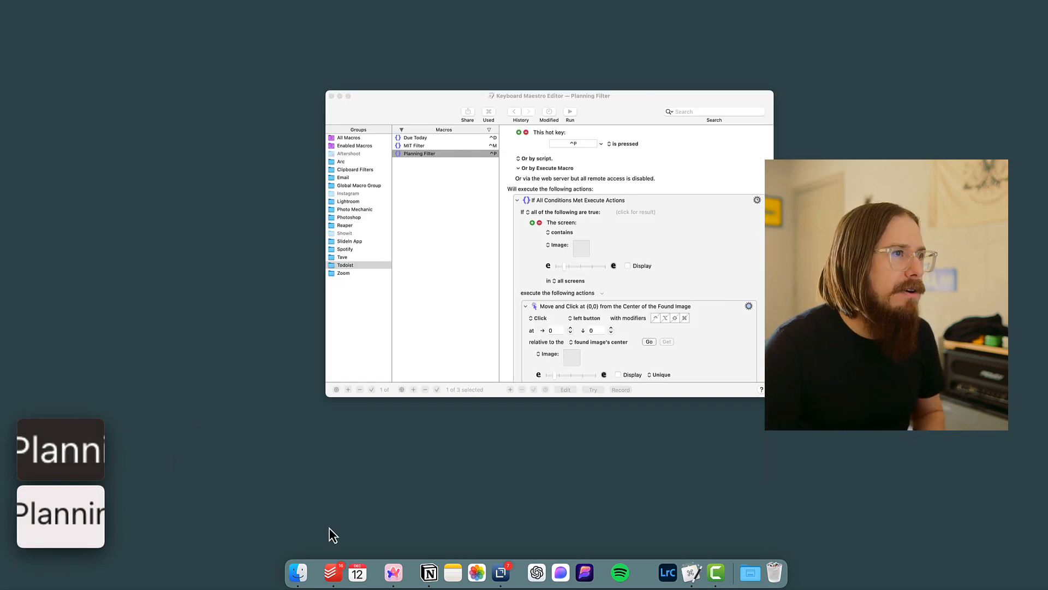
# - Copy the light-mode Planning capture and paste it as the image of the Planning Filter macro's screen condition in Keyboard Maestro
pyautogui.click(641, 109)
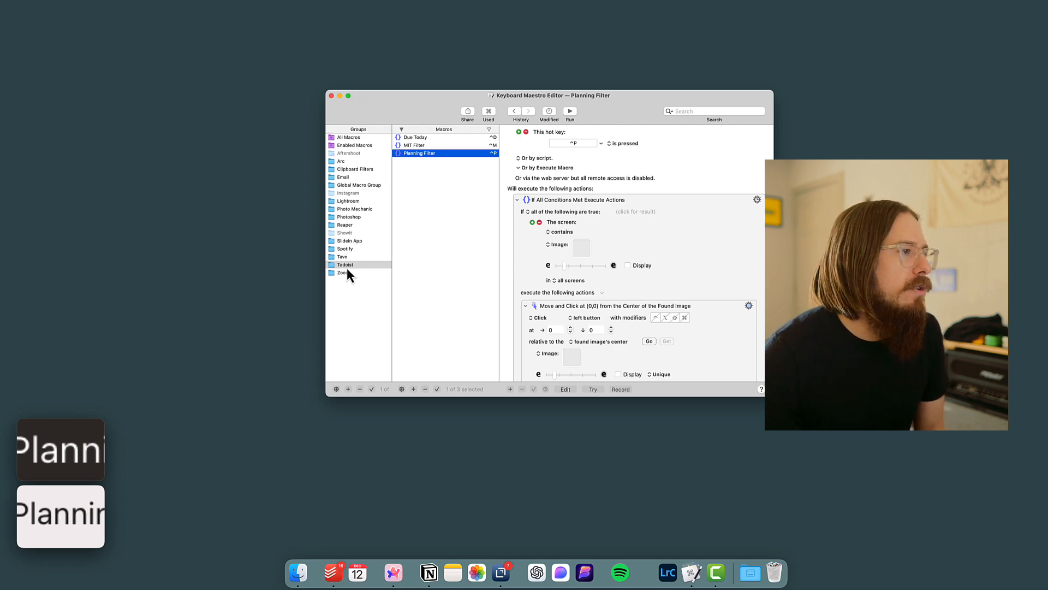
pyautogui.moveTo(81, 516)
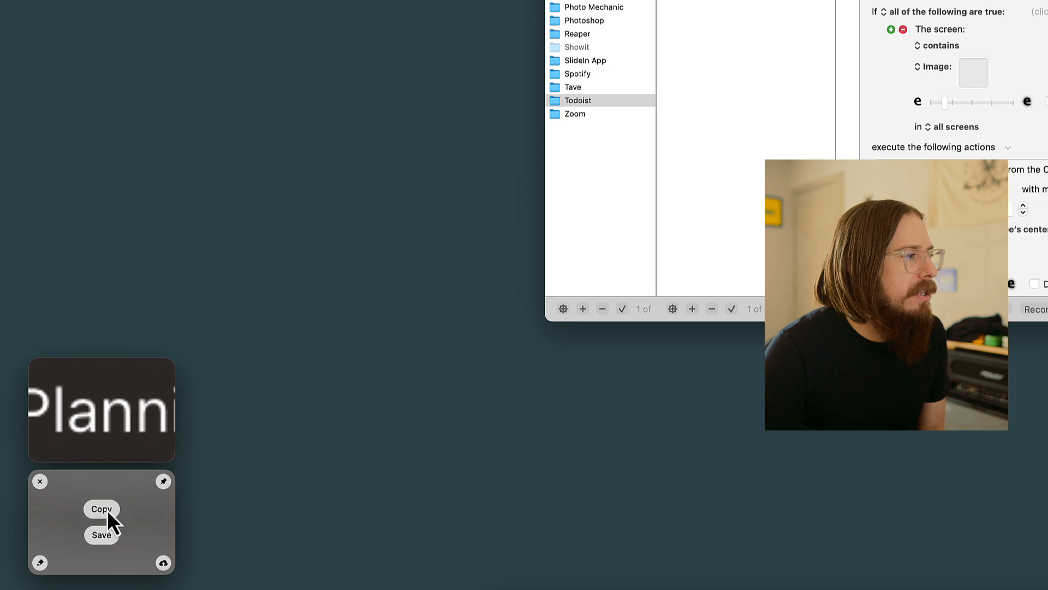
pyautogui.click(106, 511)
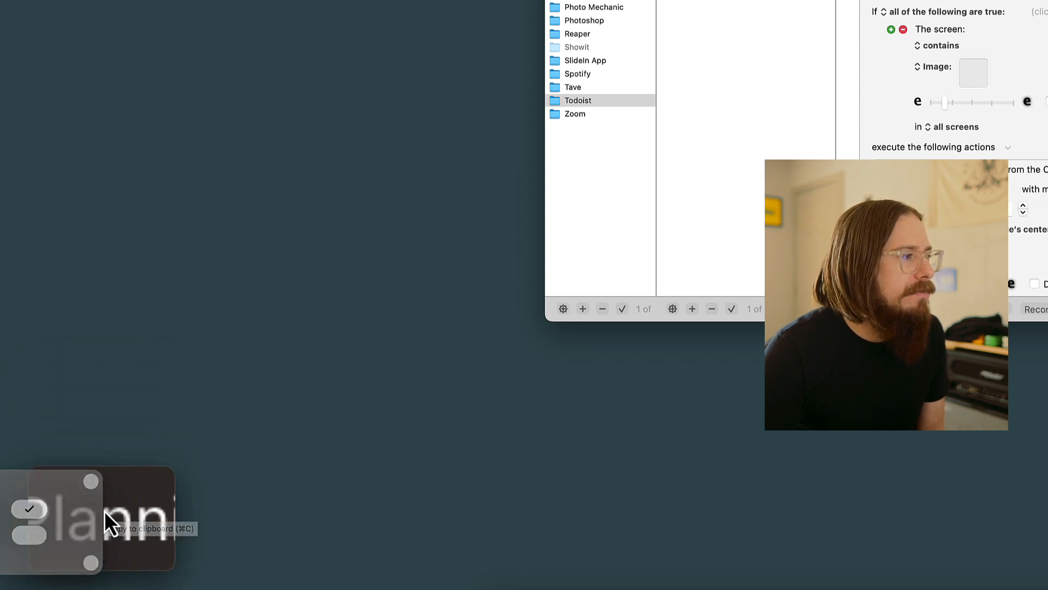
pyautogui.click(976, 70)
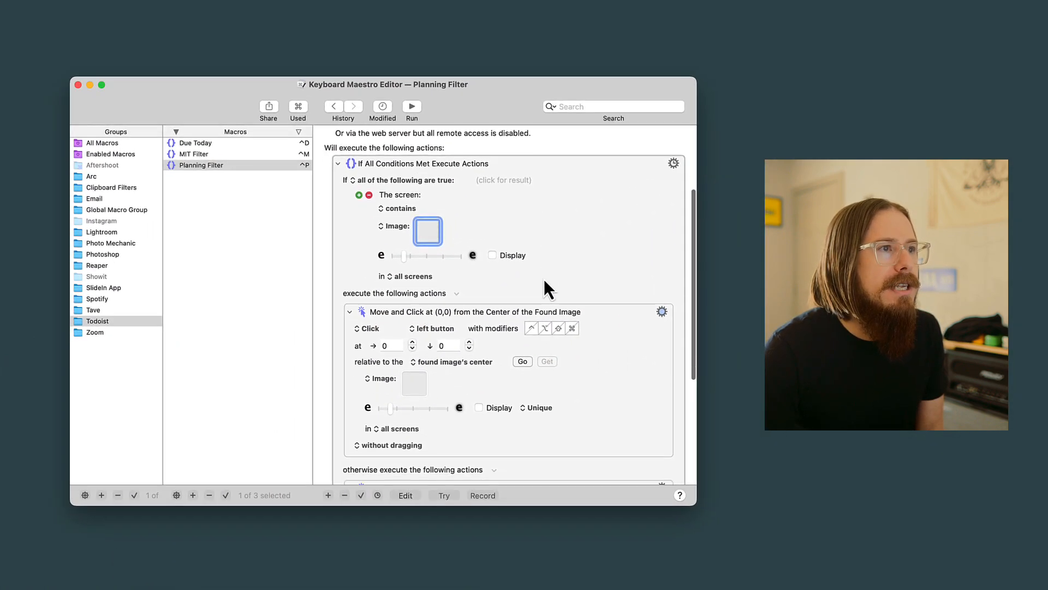
pyautogui.scroll(-2, 545, 276)
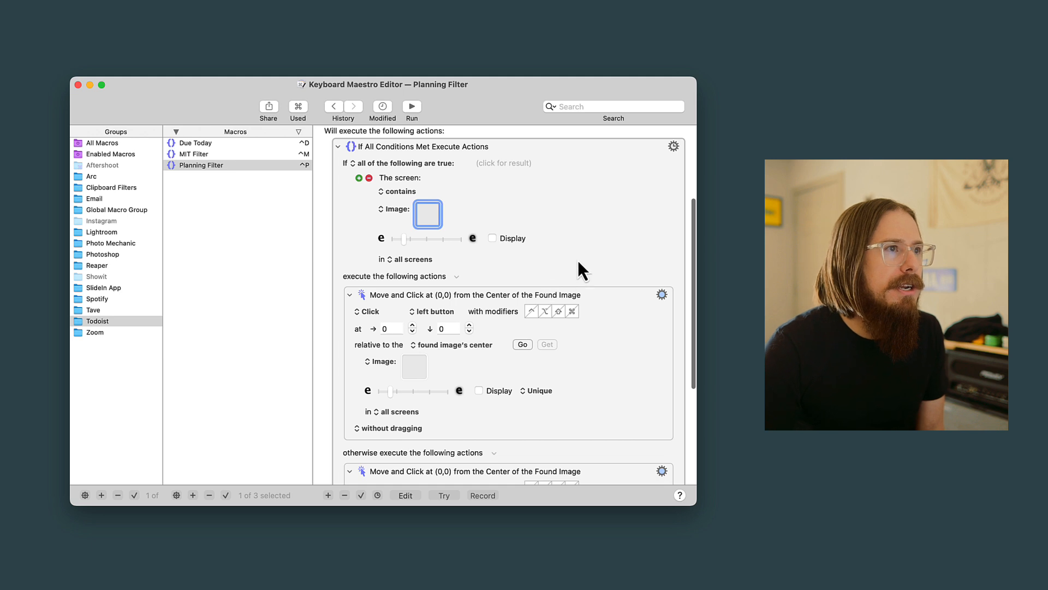
pyautogui.press('super+v')
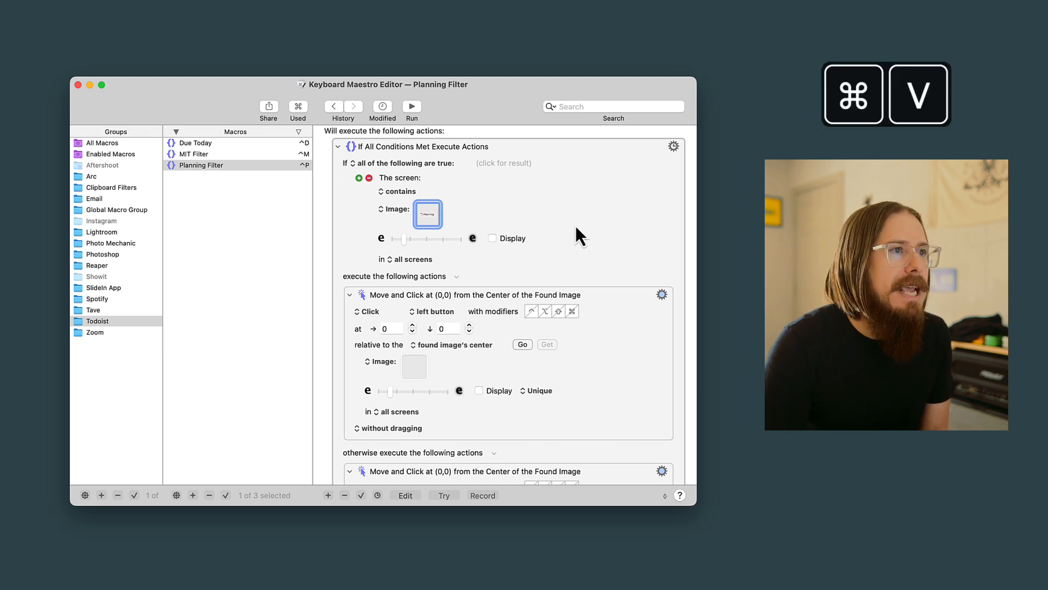
# - Paste the light-mode Planning capture as the image of the click action under "execute the following actions"
pyautogui.scroll(-2, 546, 221)
pyautogui.scroll(1, 560, 218)
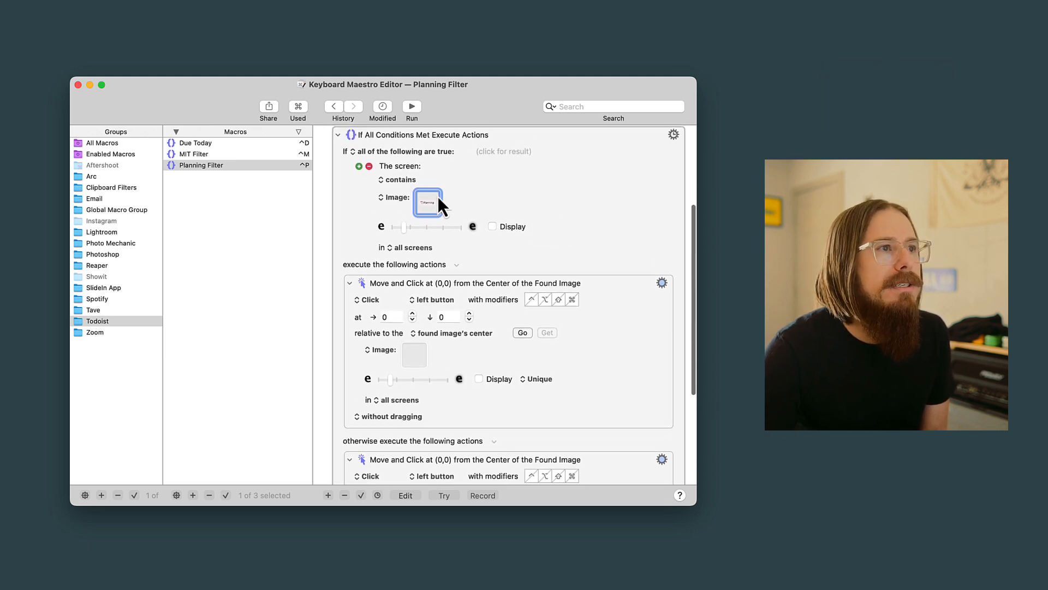
pyautogui.scroll(-3, 601, 335)
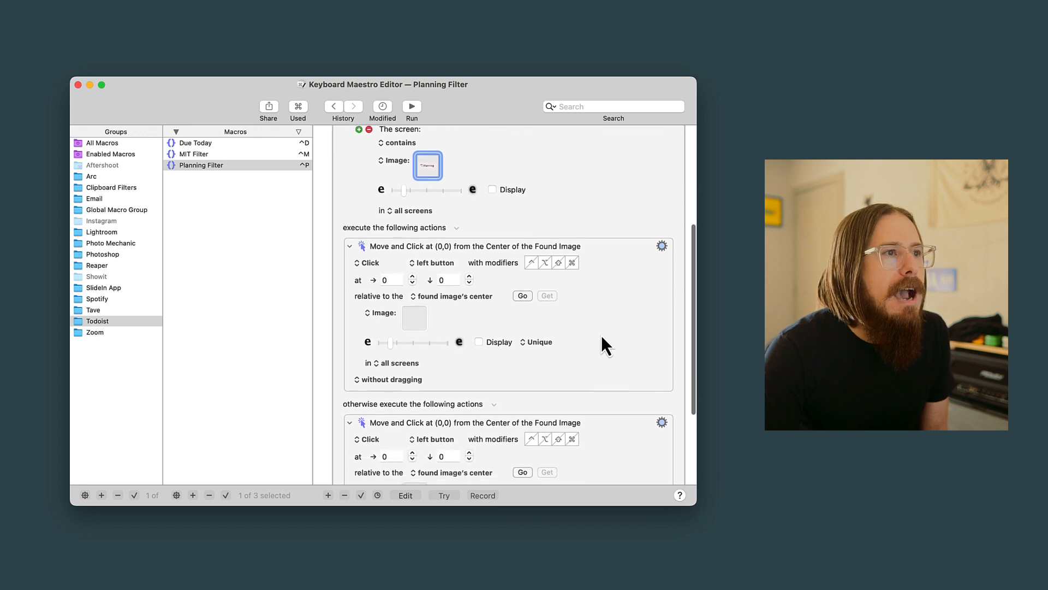
pyautogui.click(413, 291)
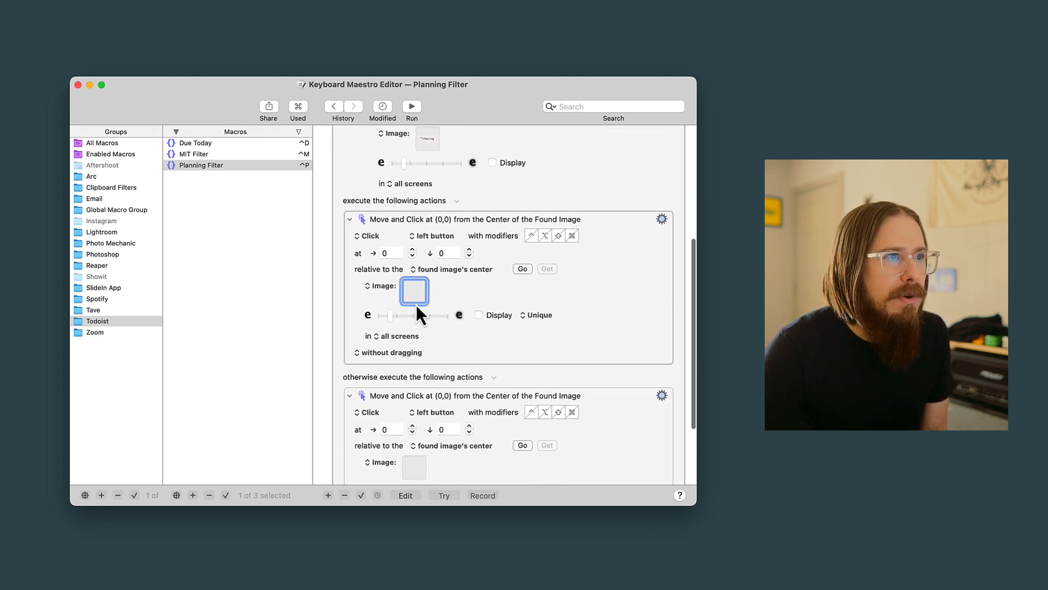
pyautogui.press('super+v')
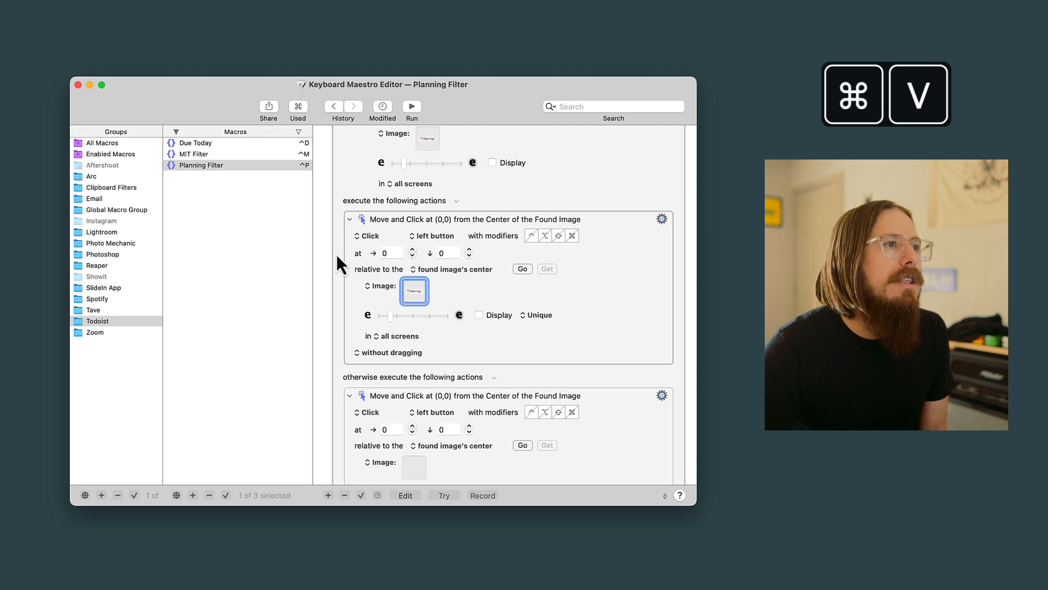
# - Review the Planning Filter macro's hot key, image condition and click actions
pyautogui.click(339, 254)
pyautogui.scroll(5, 339, 255)
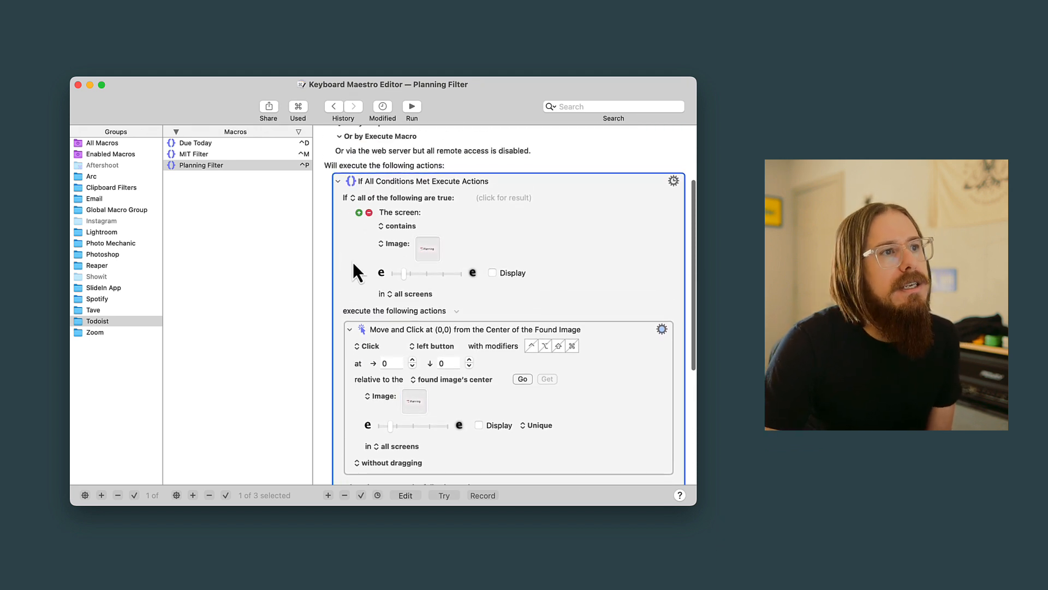
pyautogui.scroll(4, 354, 244)
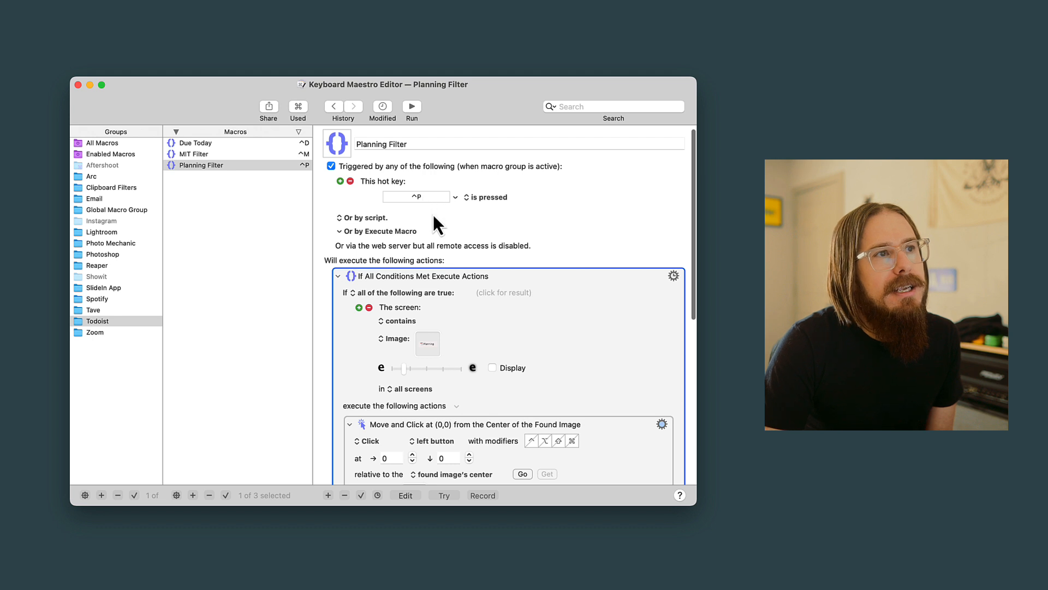
pyautogui.scroll(-4, 480, 237)
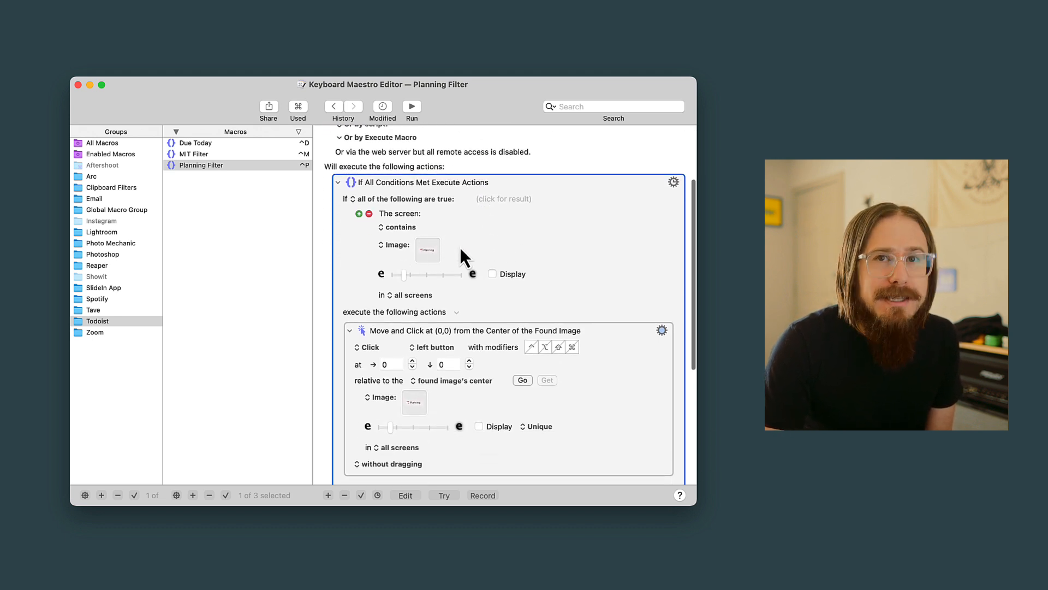
pyautogui.scroll(-4, 491, 252)
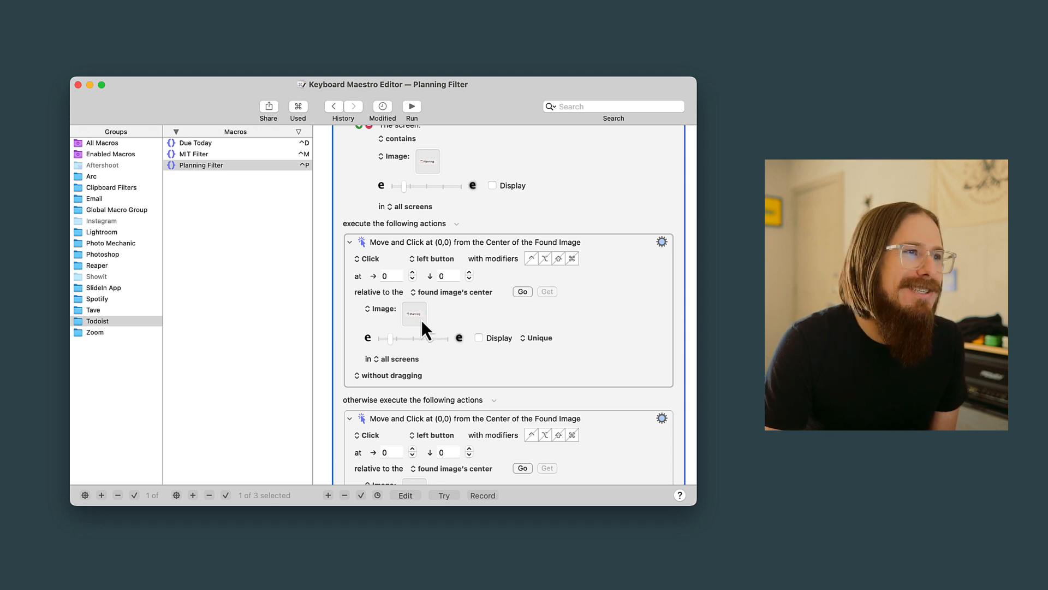
pyautogui.scroll(-4, 421, 320)
pyautogui.scroll(4, 422, 320)
pyautogui.scroll(1, 422, 320)
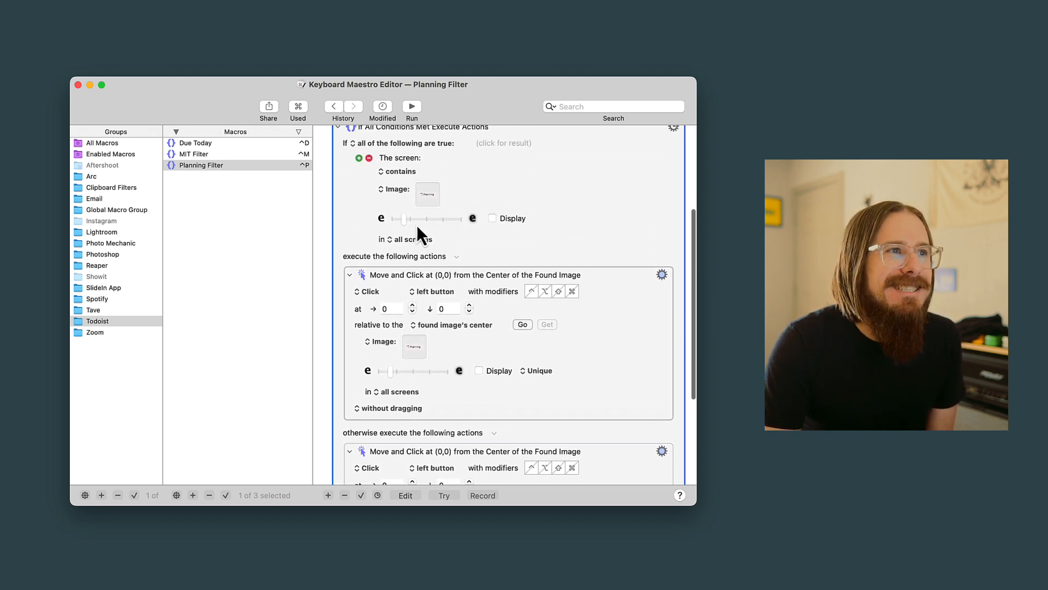
# - Copy the dark-mode Planning capture and paste it as the image of the click action under "otherwise execute the following actions"
pyautogui.scroll(-5, 443, 348)
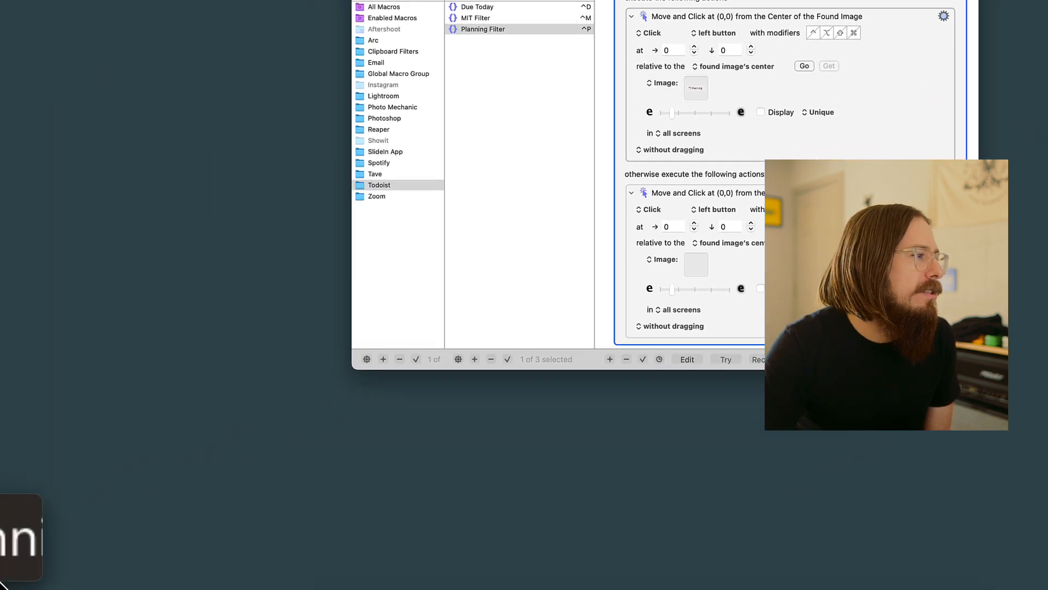
pyautogui.moveTo(10, 557)
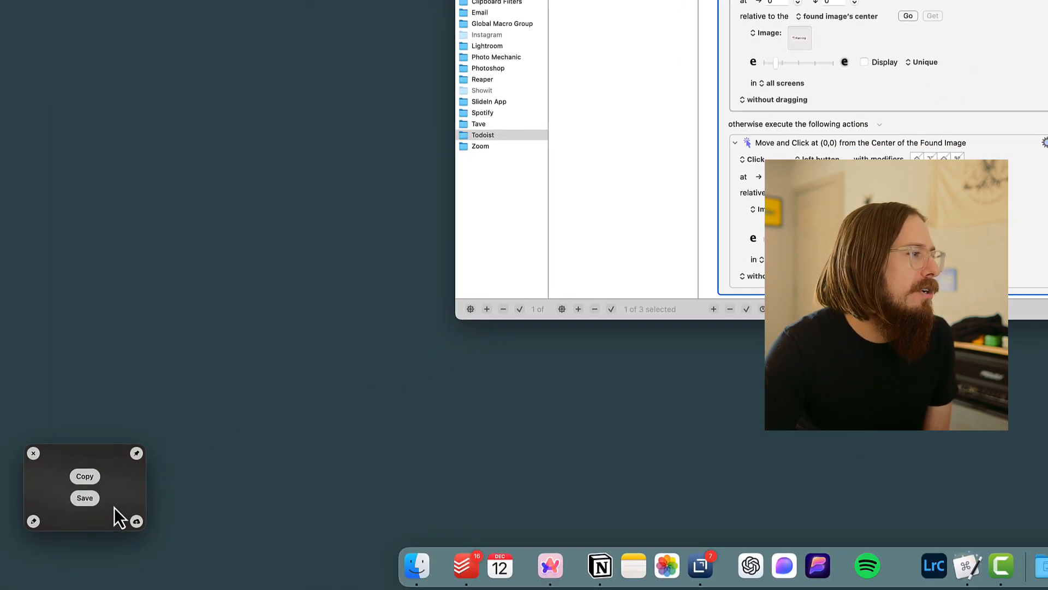
pyautogui.click(85, 476)
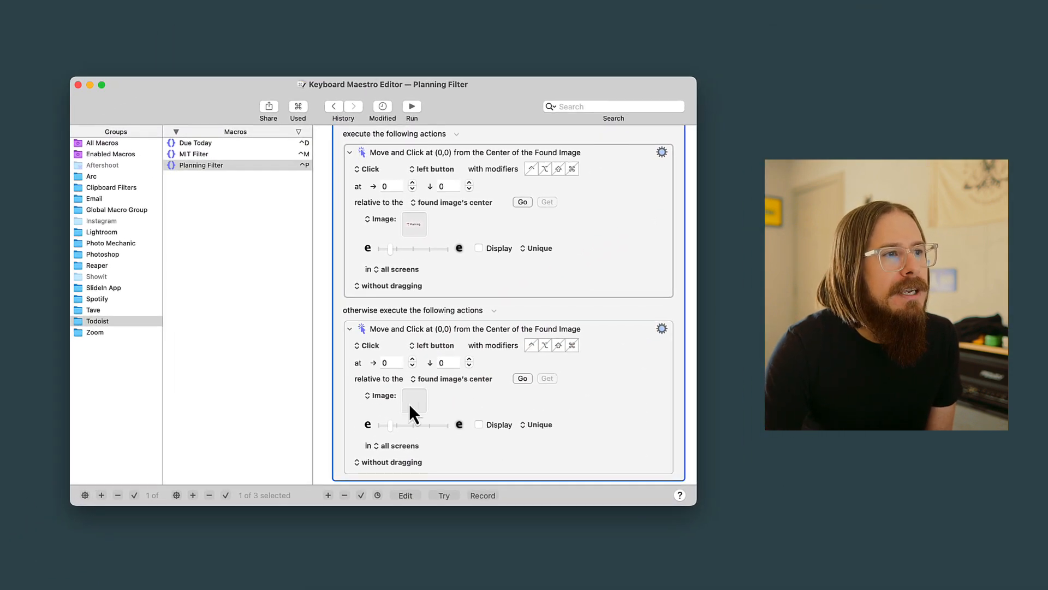
pyautogui.click(411, 404)
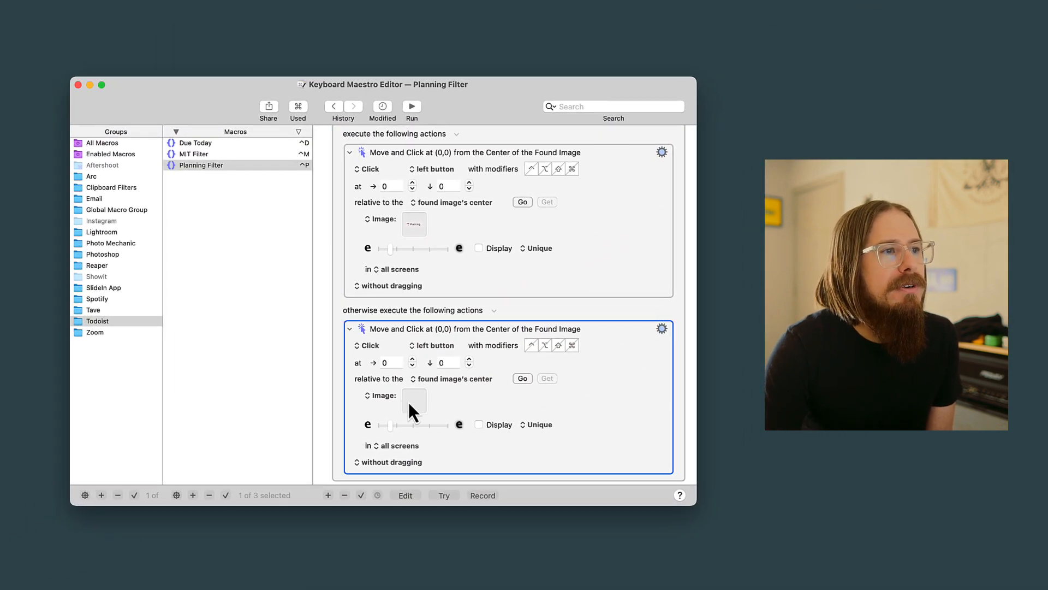
pyautogui.scroll(-2, 451, 405)
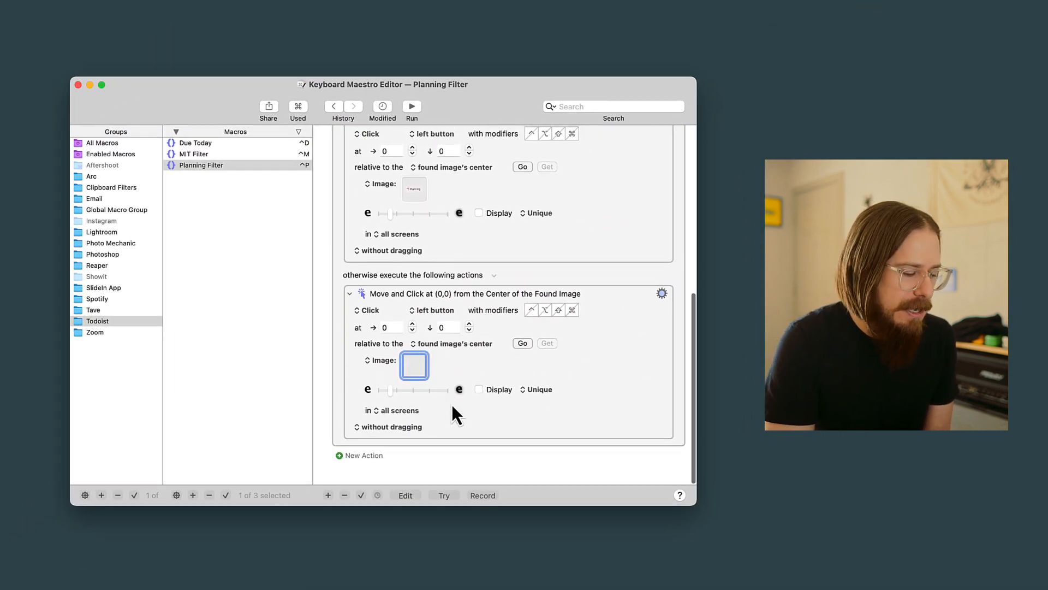
pyautogui.press('super+v')
pyautogui.scroll(5, 528, 362)
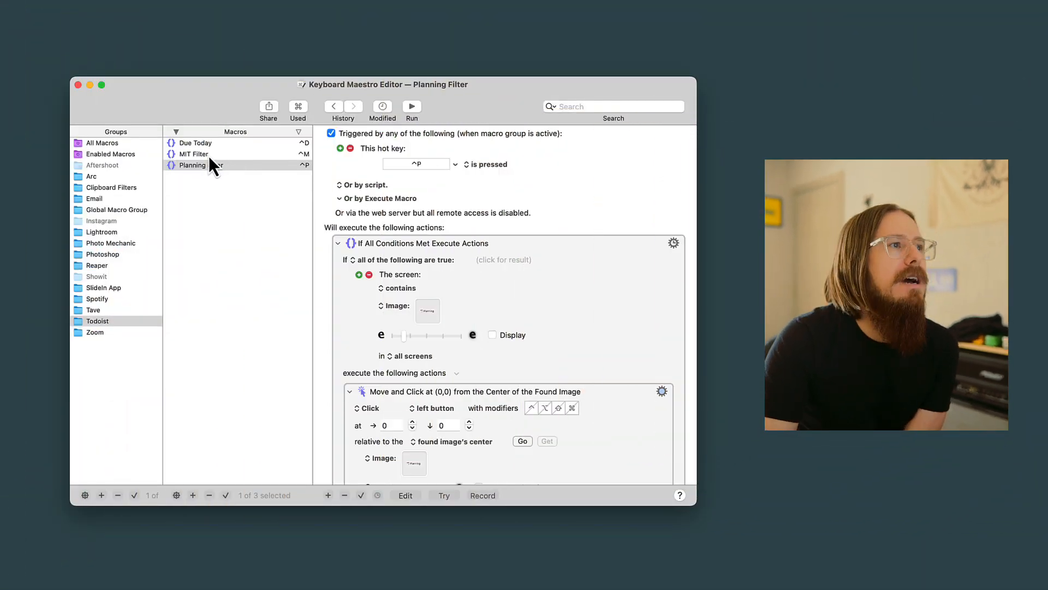
# - Open the MIT Filter macro, capture Todoist's MIT favorite in light mode, and place the capture on the desktop beside the Todoist window
pyautogui.click(208, 155)
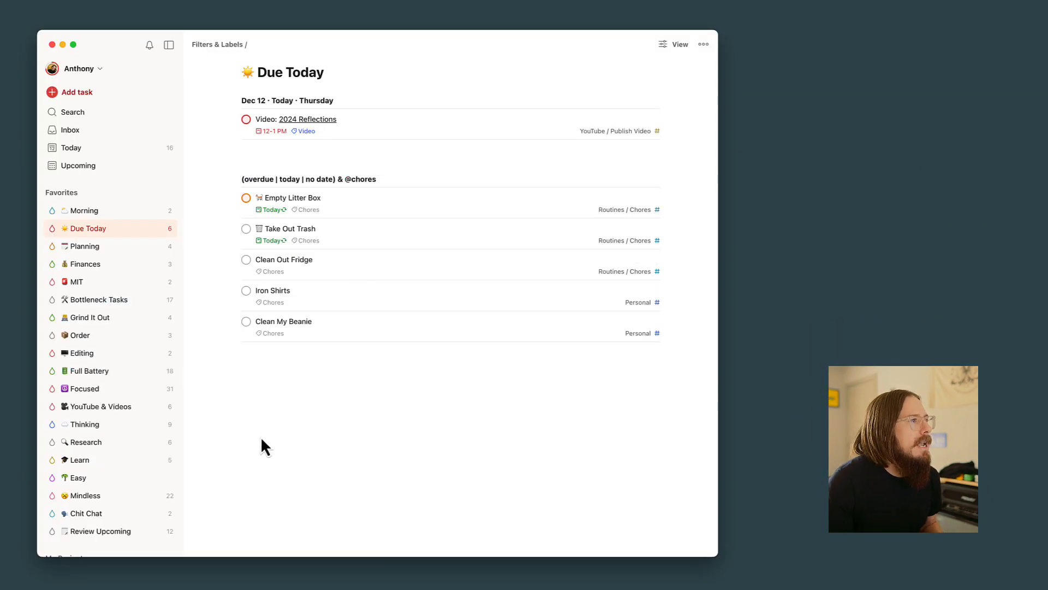
pyautogui.press('shift+super+4')
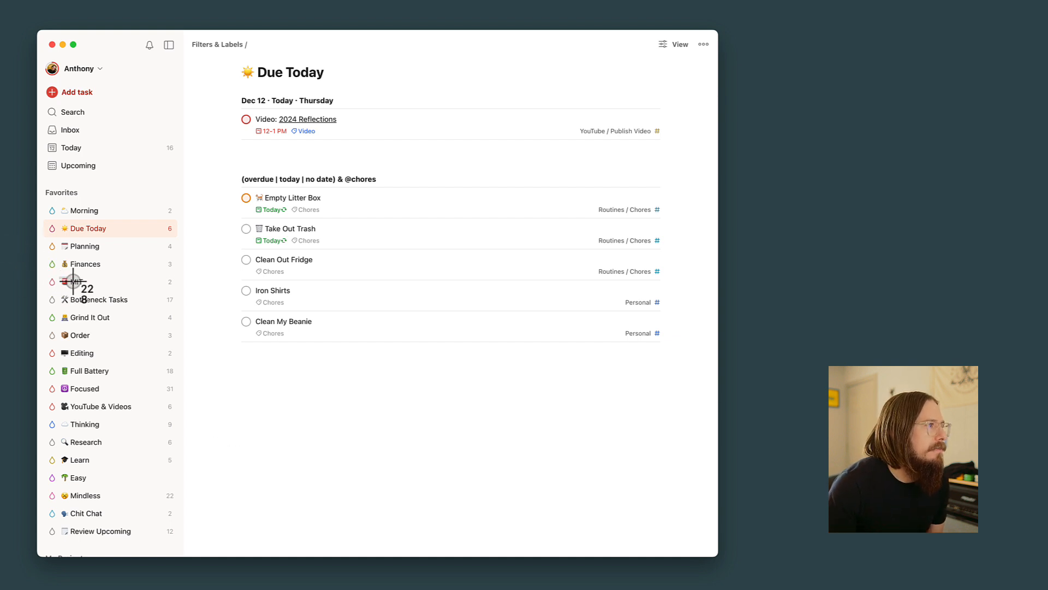
pyautogui.moveTo(73, 281); pyautogui.dragTo(90, 290)
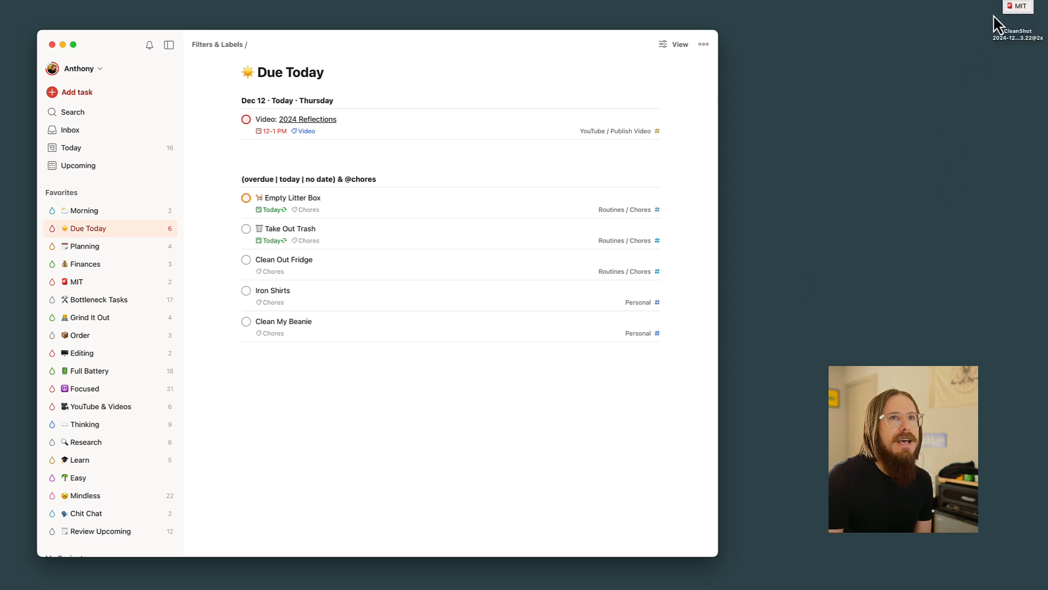
pyautogui.moveTo(1019, 19); pyautogui.dragTo(819, 251)
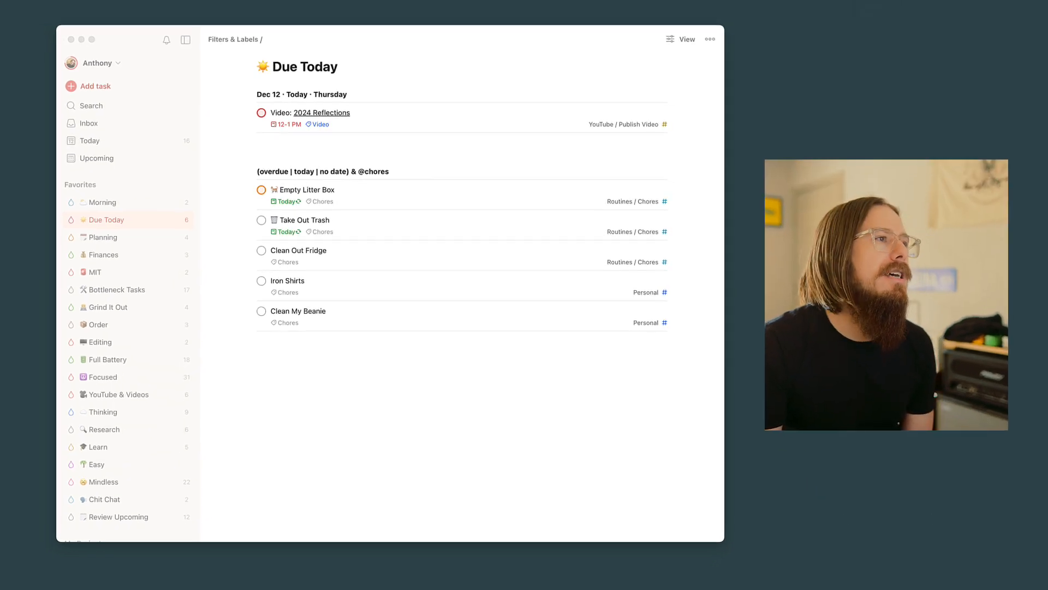
# - Capture the MIT favorite in dark mode, place it below the light-mode capture on the desktop, and return the system to light mode
pyautogui.click(221, 334)
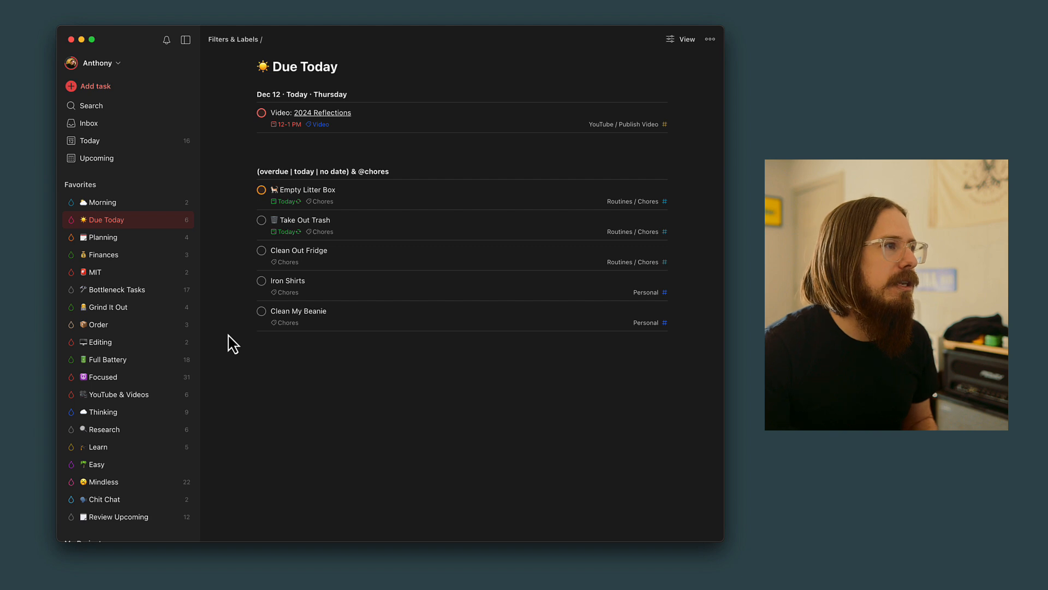
pyautogui.press('super+shift+4')
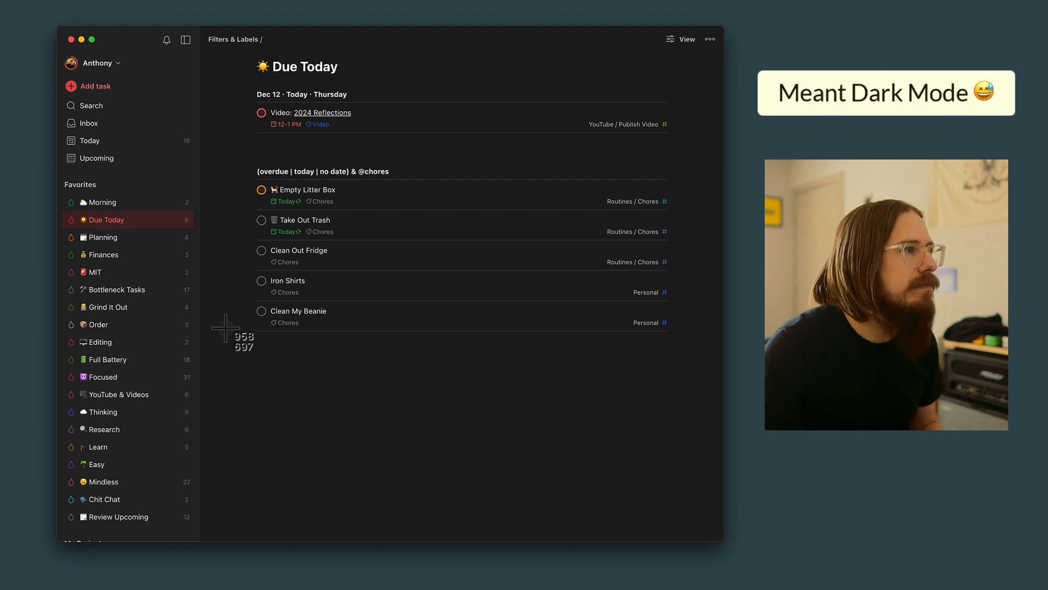
pyautogui.moveTo(77, 266); pyautogui.dragTo(109, 280)
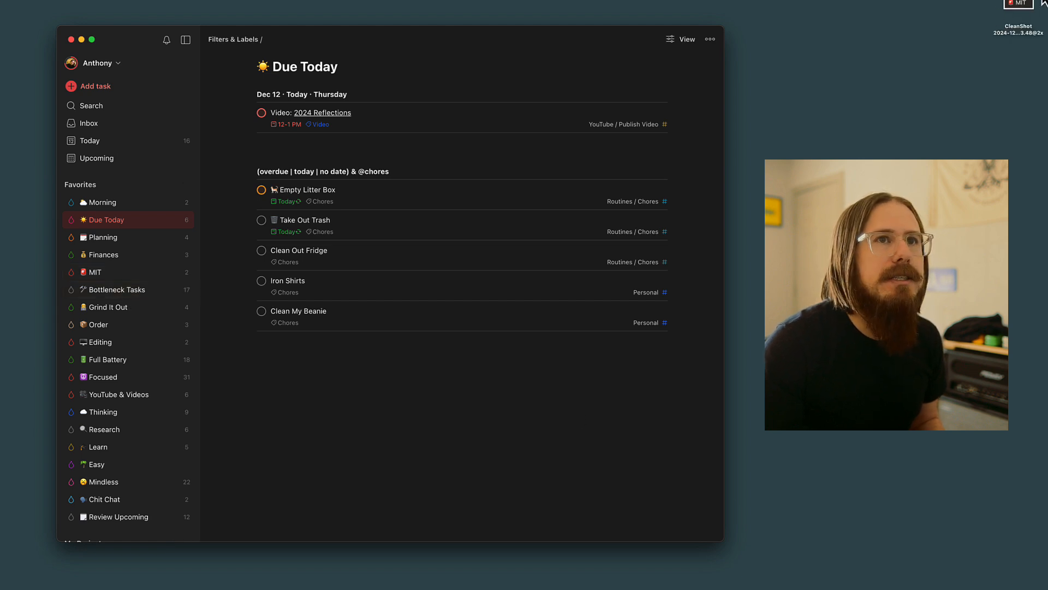
pyautogui.moveTo(1025, 15); pyautogui.dragTo(805, 281)
pyautogui.click(874, 286)
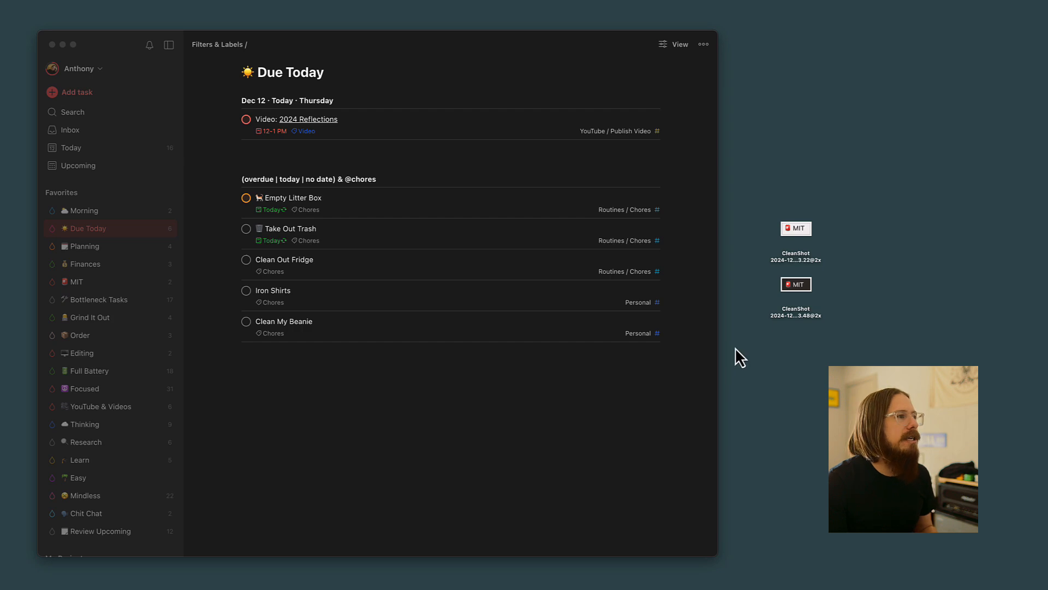
pyautogui.click(434, 406)
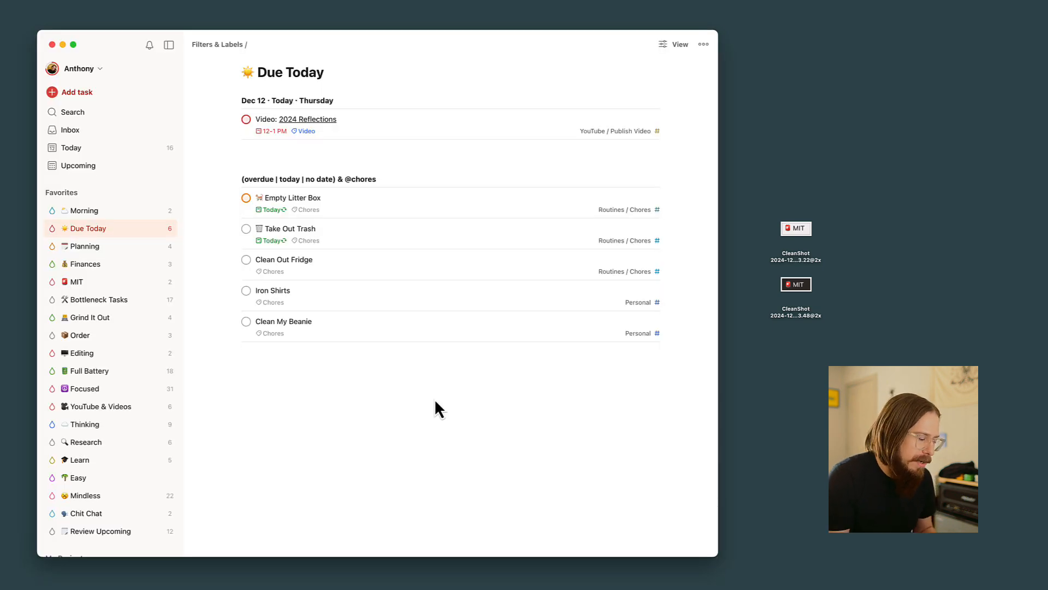
# - Set the light-mode MIT capture as the image of the MIT Filter macro's screen condition and of its first click action in Keyboard Maestro
pyautogui.press('super+h')
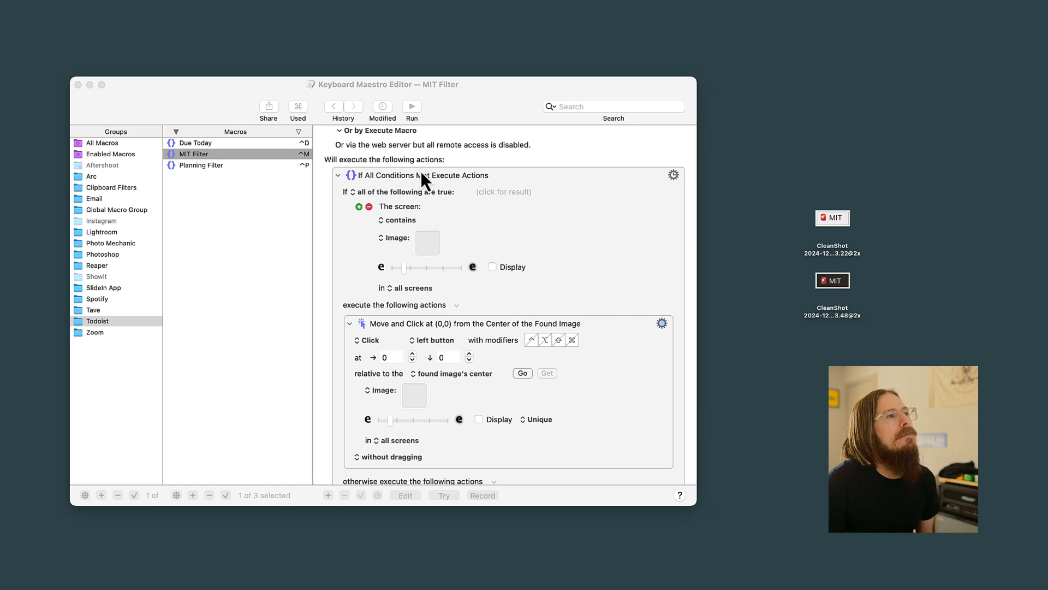
pyautogui.click(535, 227)
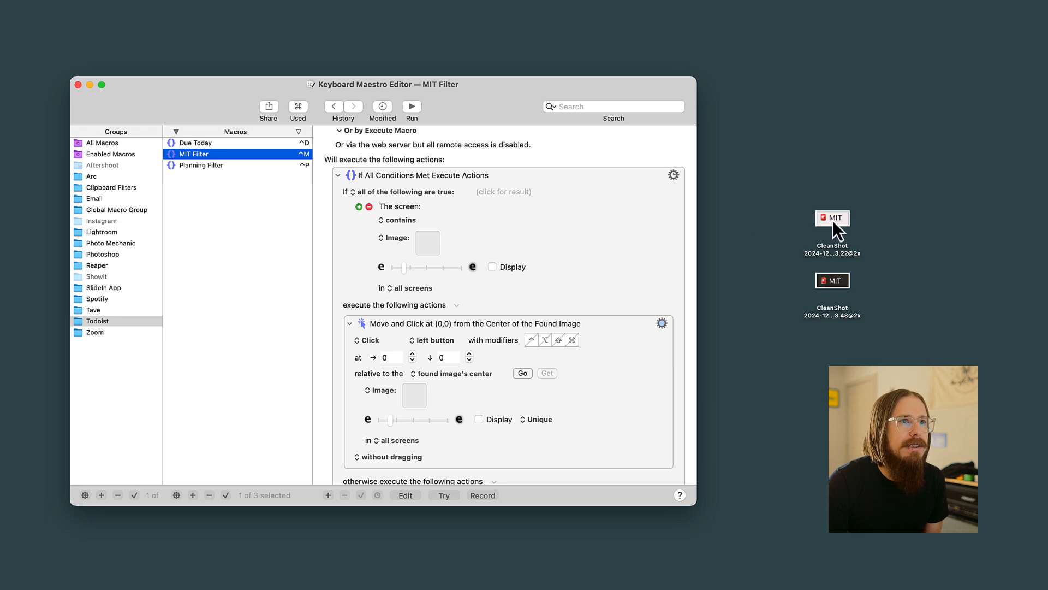
pyautogui.scroll(-2, 536, 300)
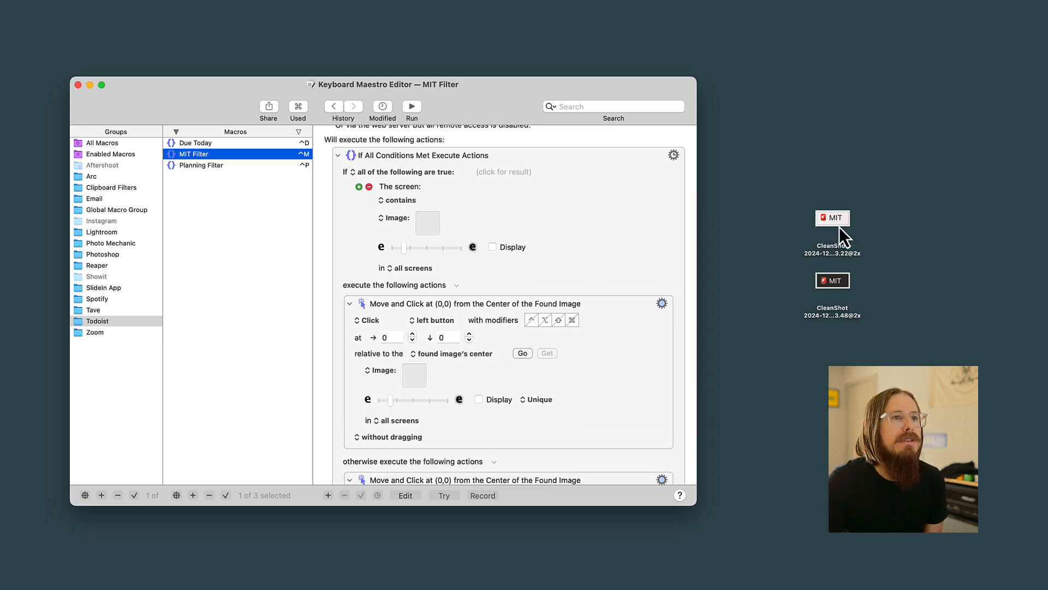
pyautogui.moveTo(818, 222); pyautogui.dragTo(424, 223)
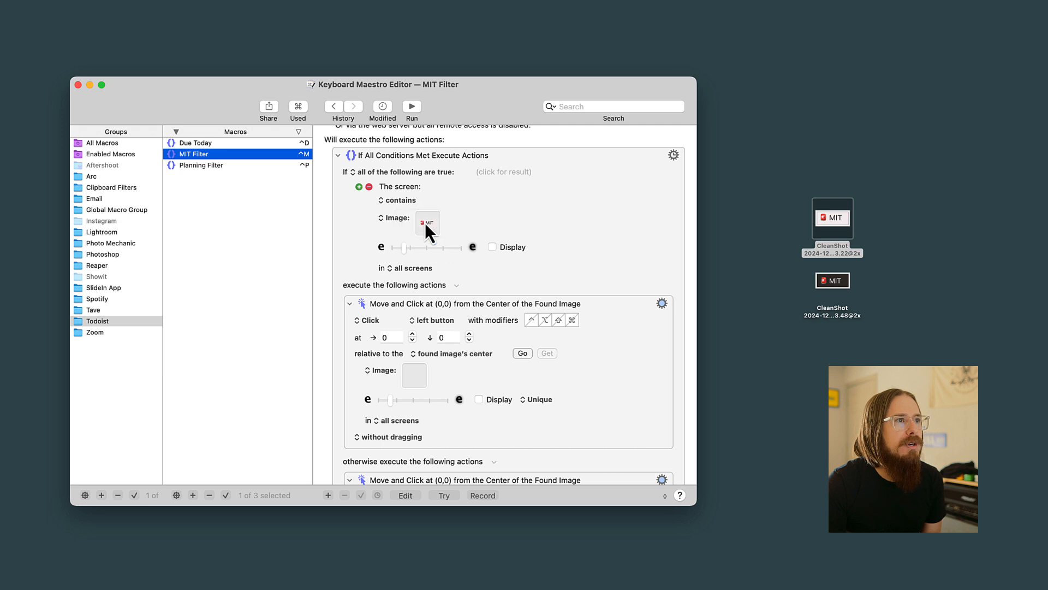
pyautogui.scroll(-3, 525, 260)
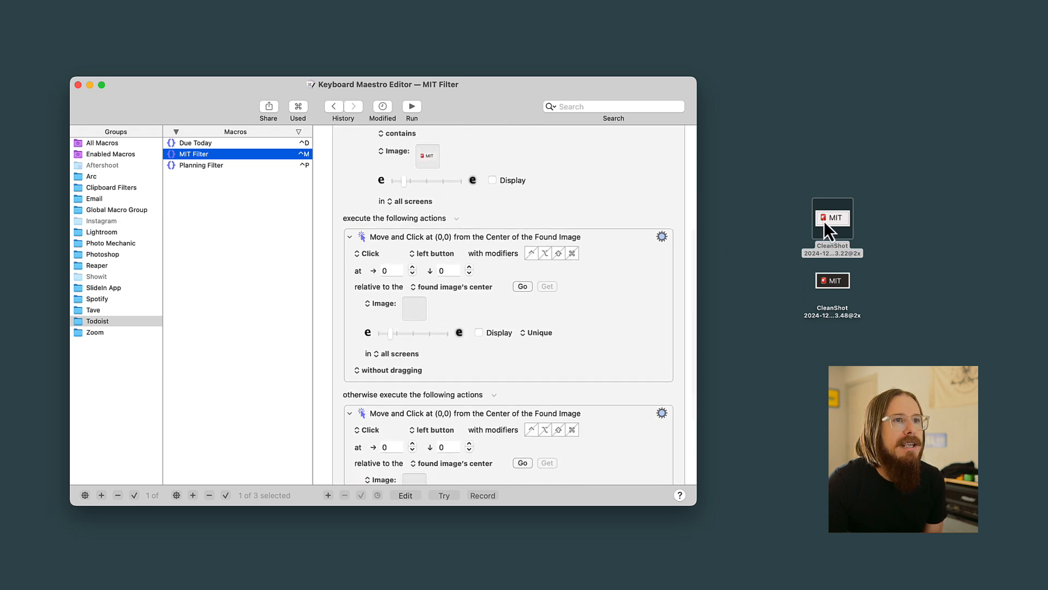
pyautogui.moveTo(824, 221); pyautogui.dragTo(405, 309)
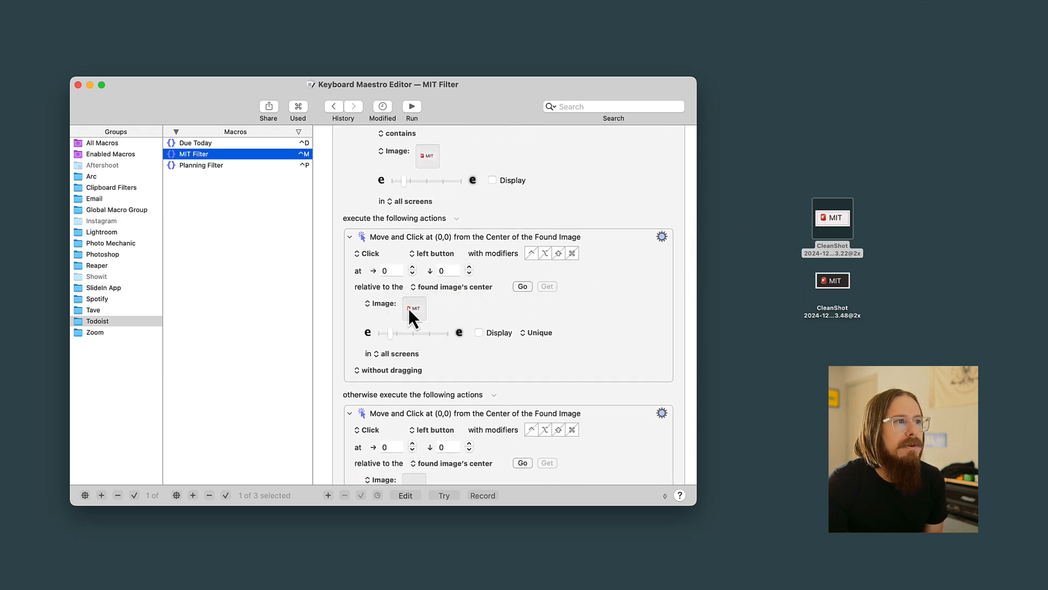
# - Set the dark-mode MIT capture as the image of the click action under "otherwise execute the following actions"
pyautogui.scroll(-4, 519, 320)
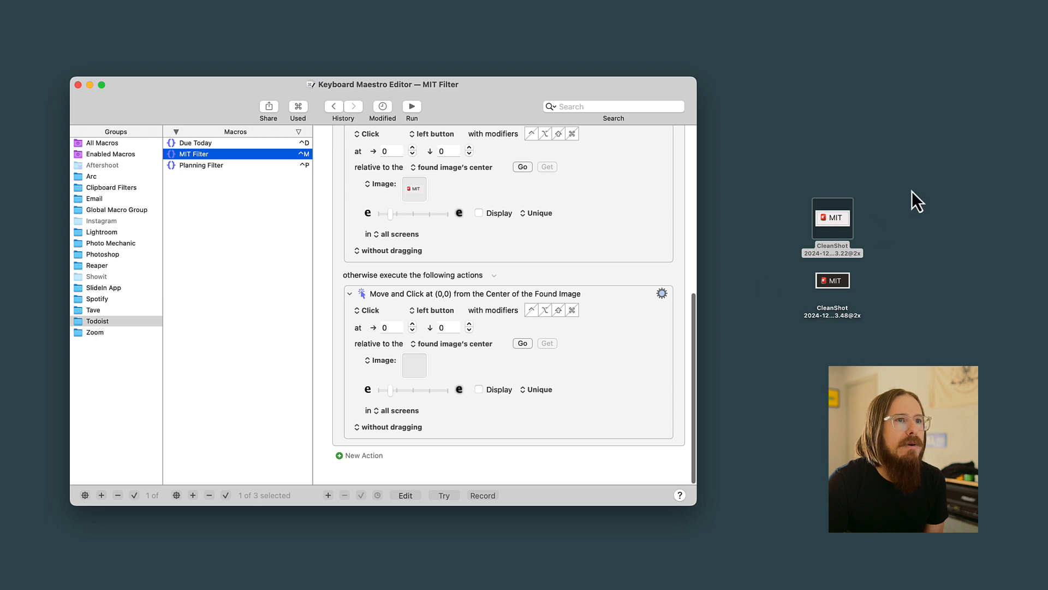
pyautogui.moveTo(833, 282); pyautogui.dragTo(408, 364)
pyautogui.scroll(5, 498, 377)
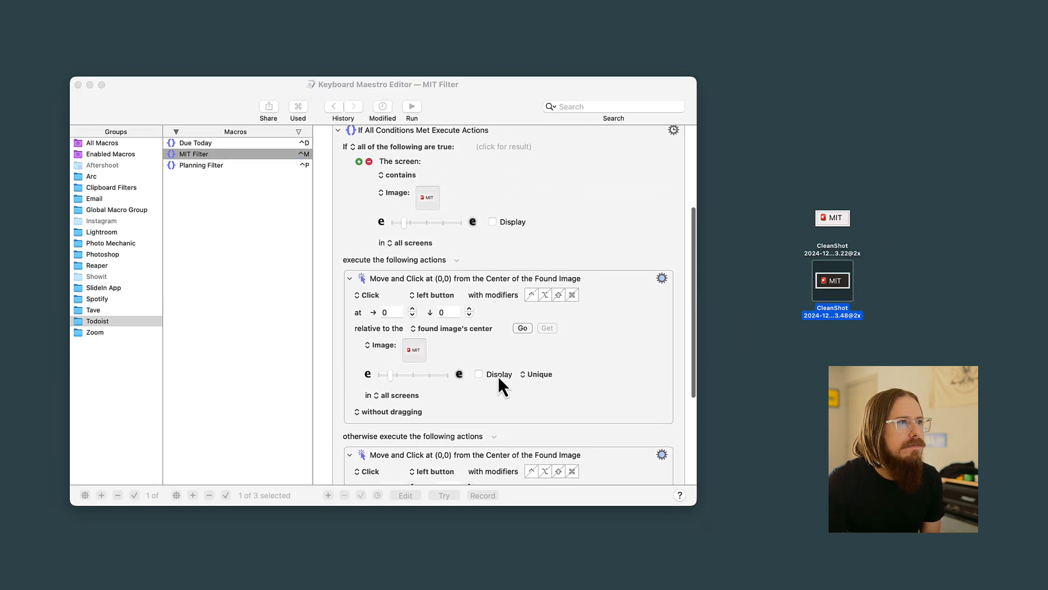
pyautogui.scroll(4, 498, 376)
# - Delete both MIT captures from the desktop
pyautogui.click(863, 201)
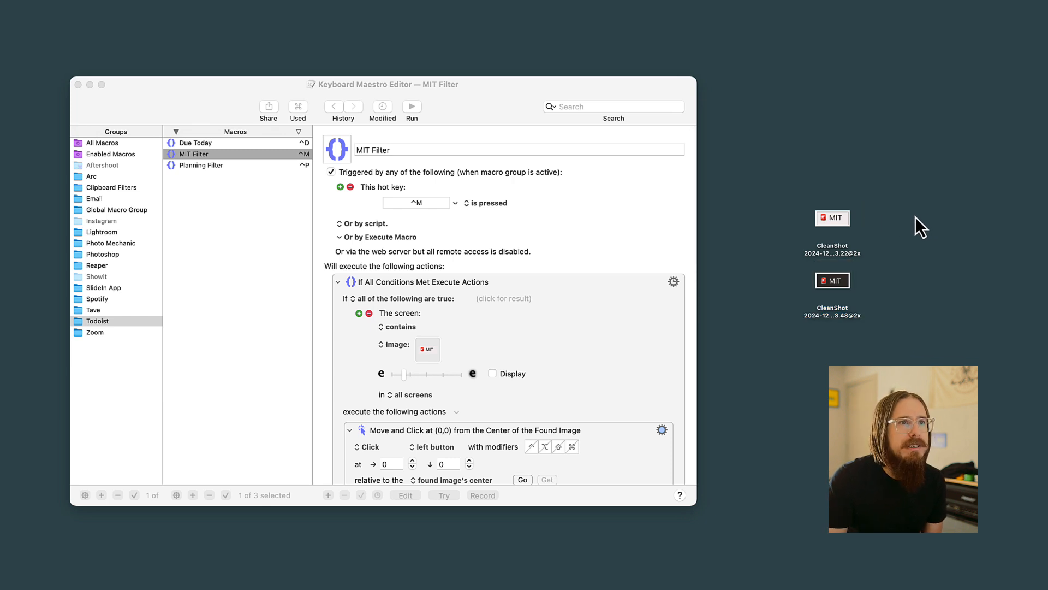
pyautogui.moveTo(900, 198); pyautogui.dragTo(821, 299)
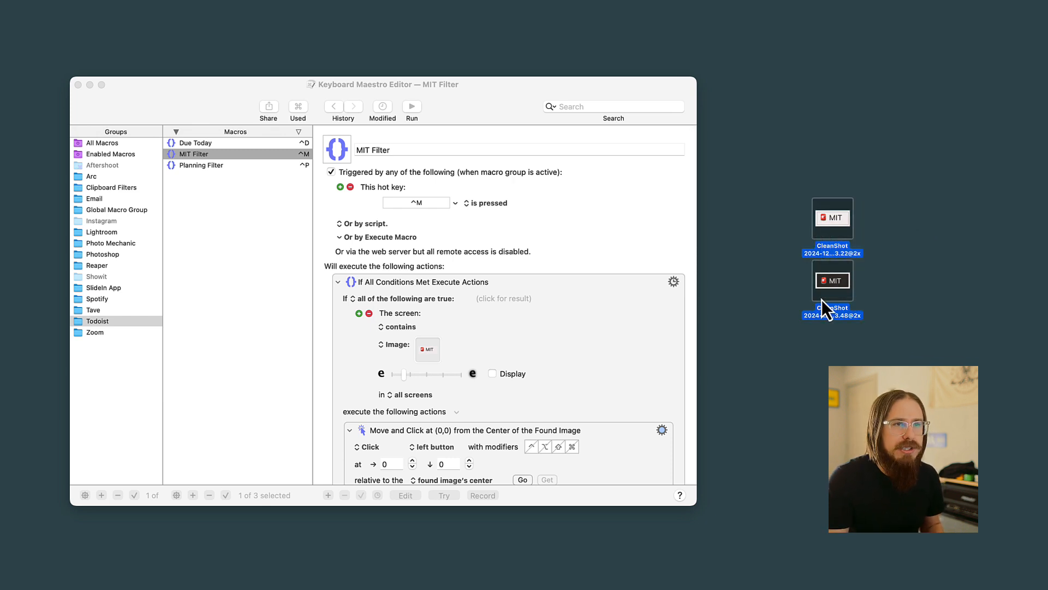
pyautogui.press('super+BackSpace')
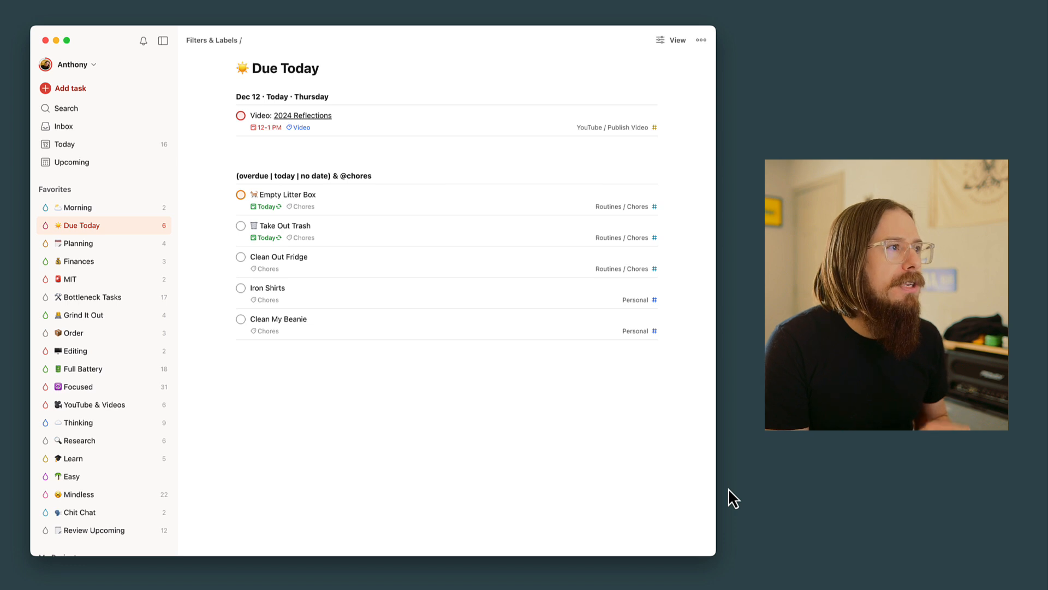
# - Test the Planning, Due Today and MIT hot key macros in Todoist in both dark and light mode
pyautogui.hotkey('ctrl', 'p')
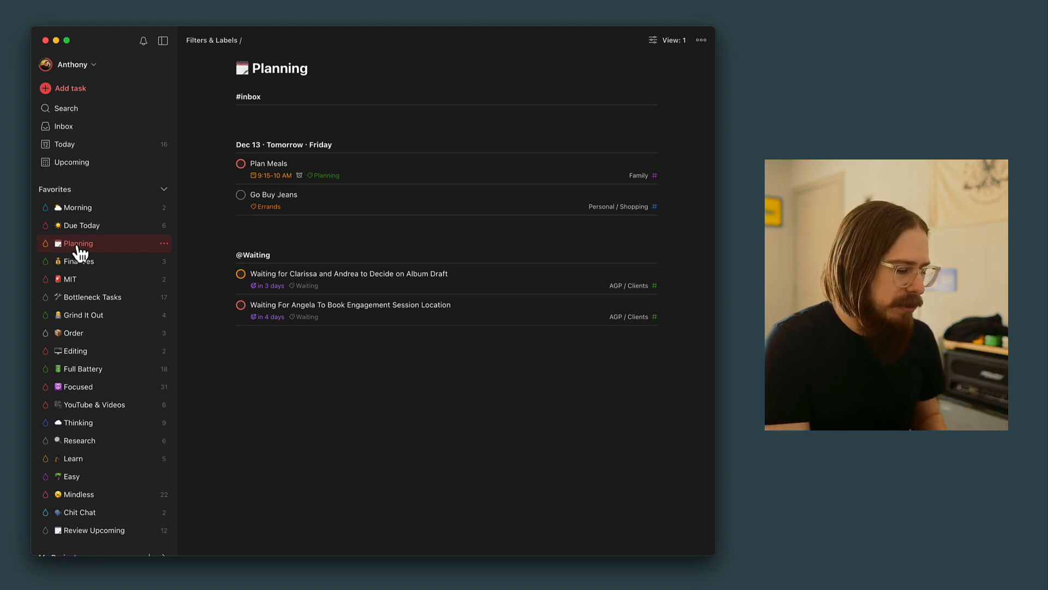
pyautogui.hotkey('ctrl', 'd')
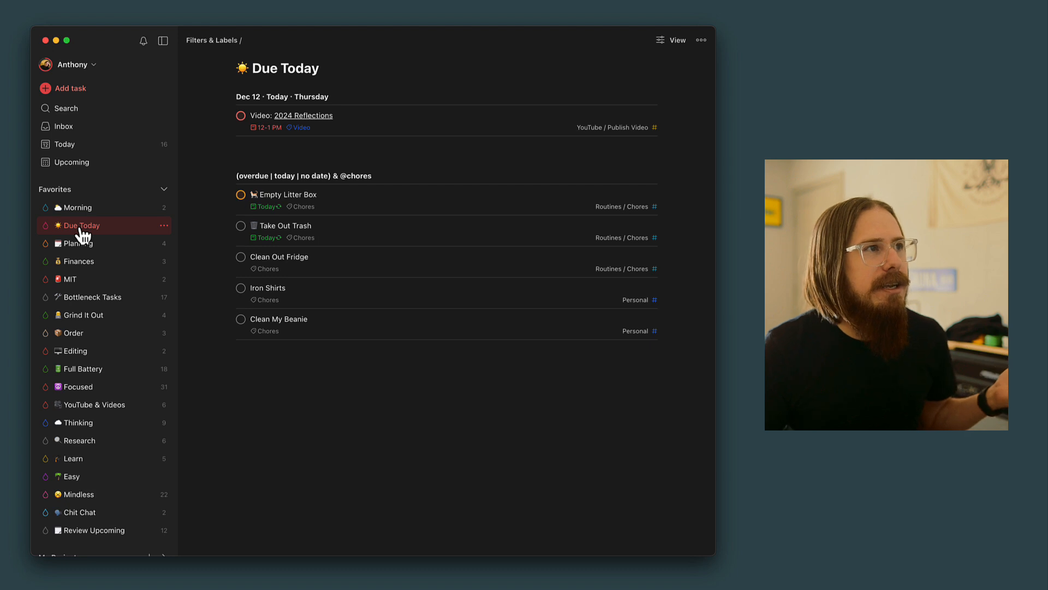
pyautogui.hotkey('ctrl', 'm')
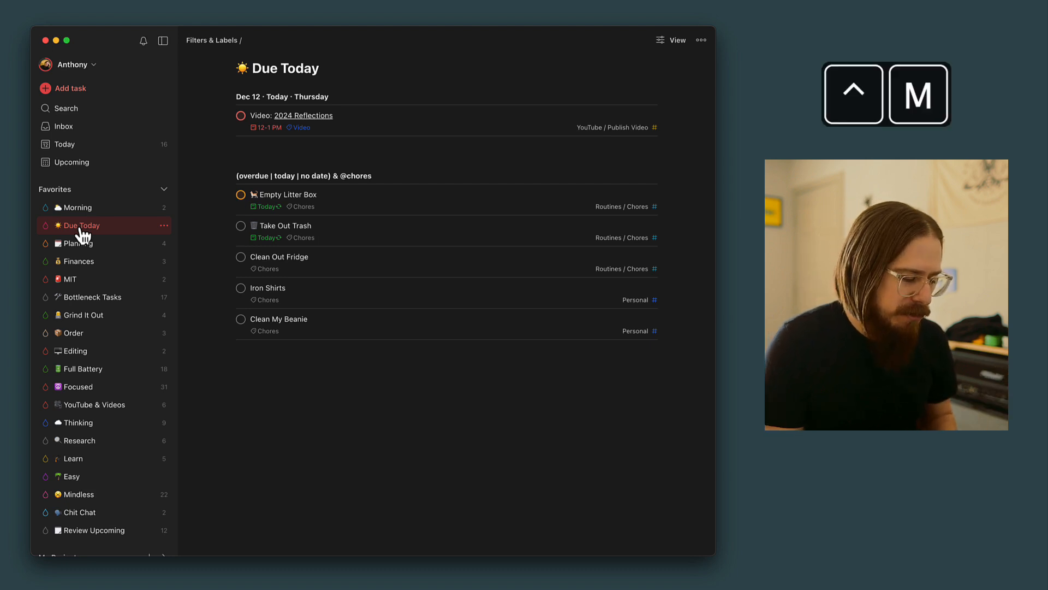
pyautogui.click(71, 280)
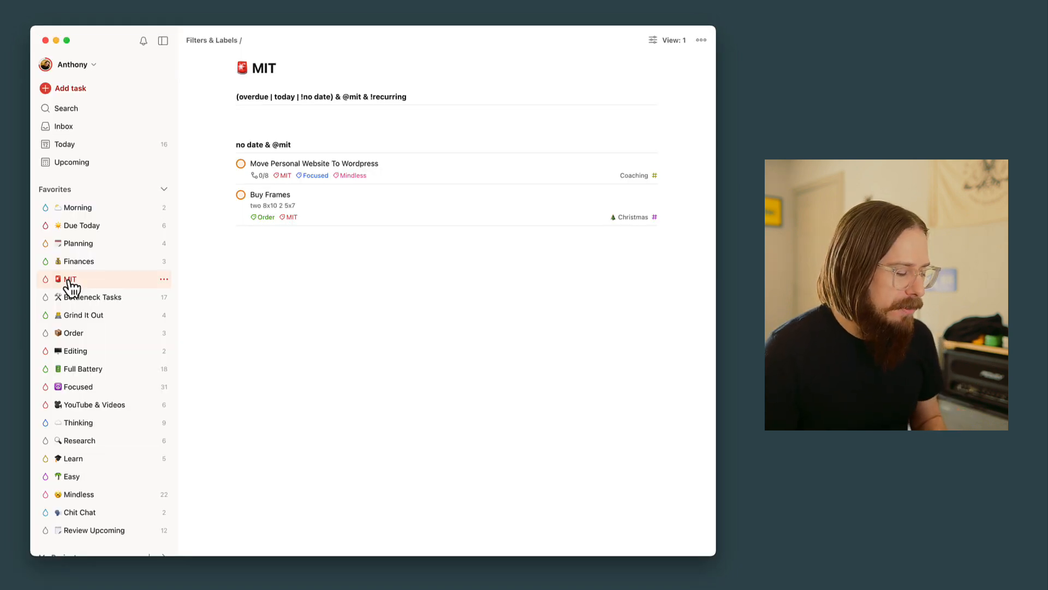
pyautogui.hotkey('ctrl', 'p')
pyautogui.click(77, 245)
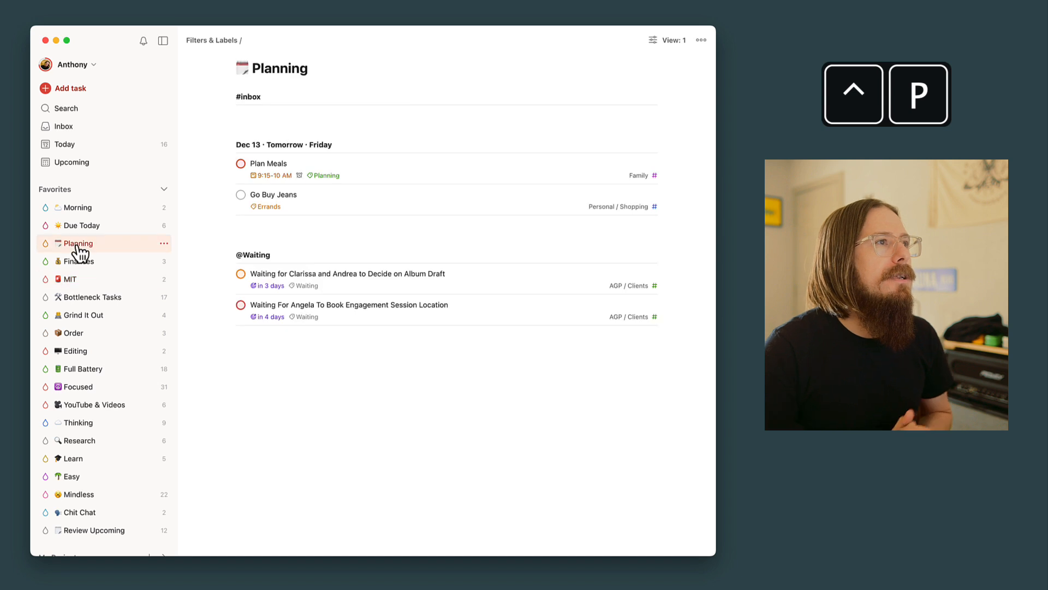